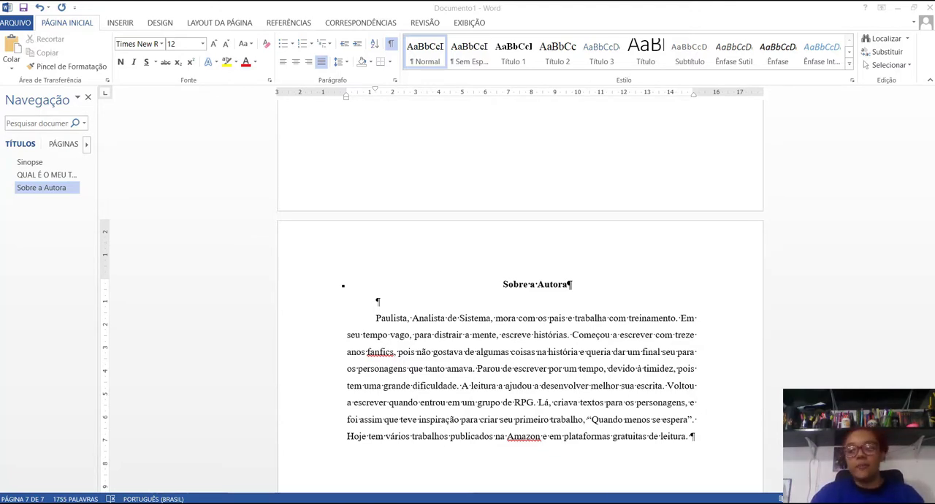
Step: Switch to Paint to view the SINOPSE.png title image, and return to Documento1 in Word
{"action": "mouse_move", "coordinate": [558, 502]}
{"action": "left_click", "coordinate": [482, 482]}
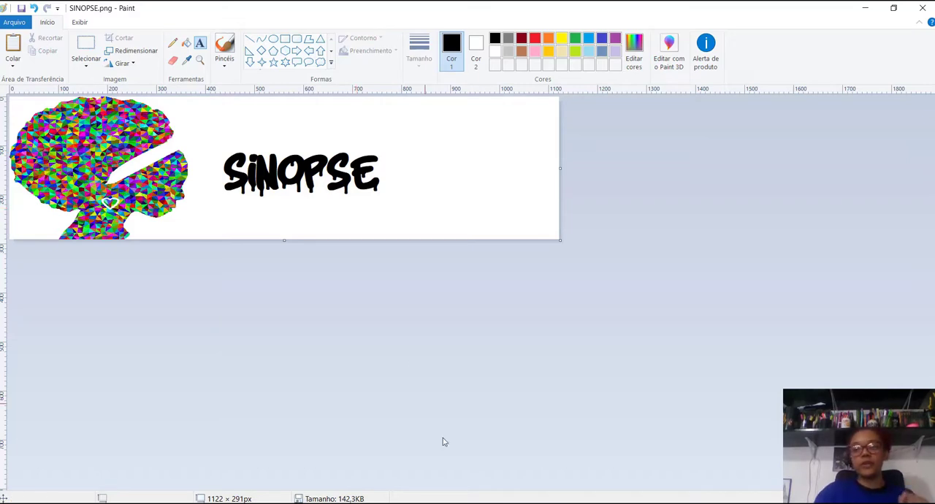
{"action": "left_click", "coordinate": [526, 503]}
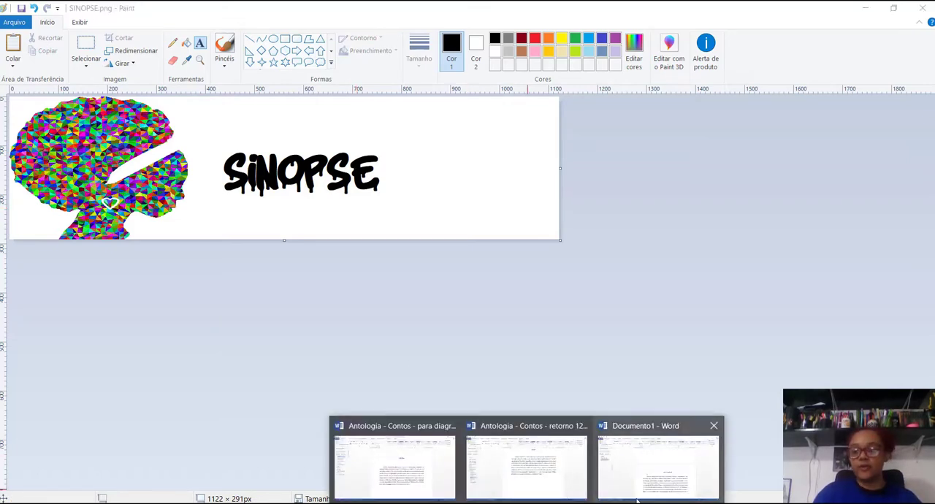
{"action": "left_click", "coordinate": [657, 461]}
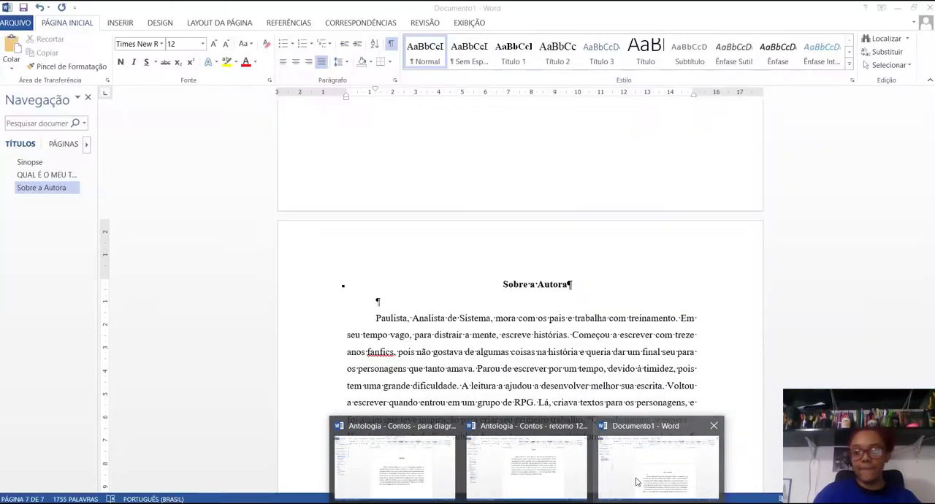
Step: Change the font of the "Sinopse" heading to Urban Heroes
{"action": "left_click", "coordinate": [36, 162]}
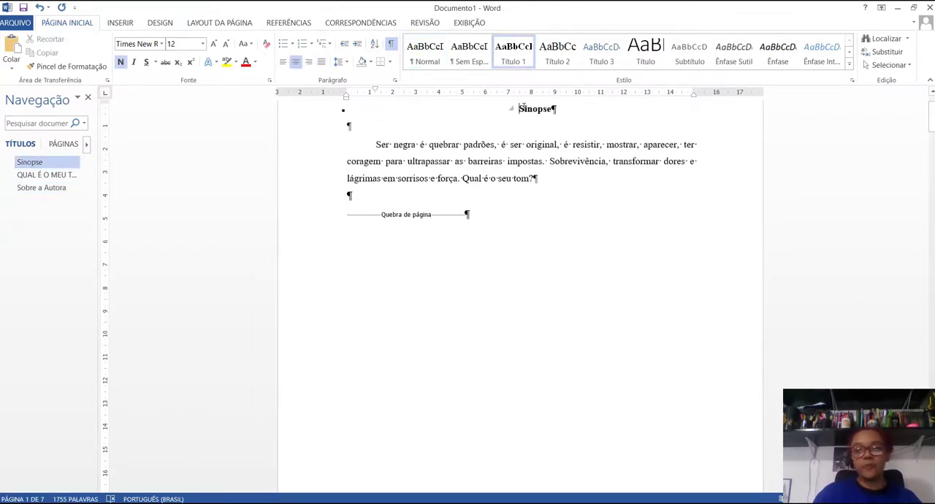
{"action": "left_click_drag", "start_coordinate": [519, 109], "coordinate": [566, 109]}
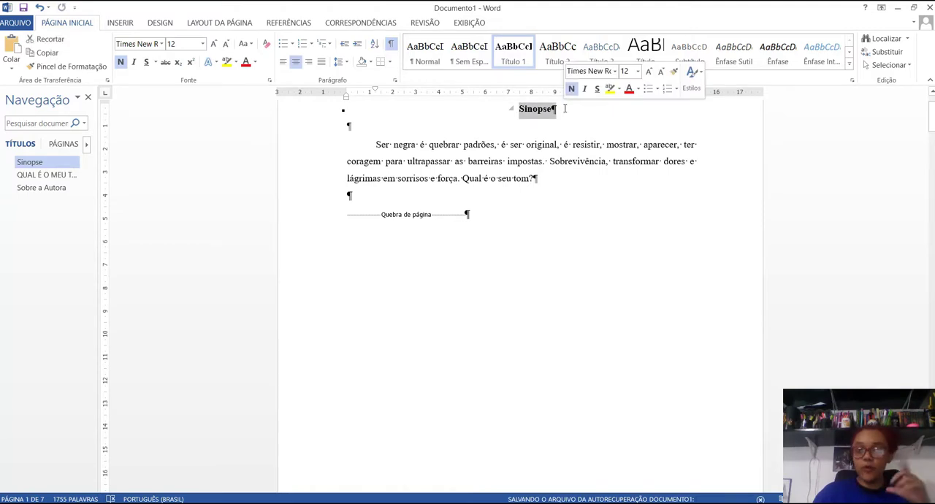
{"action": "left_click", "coordinate": [162, 45]}
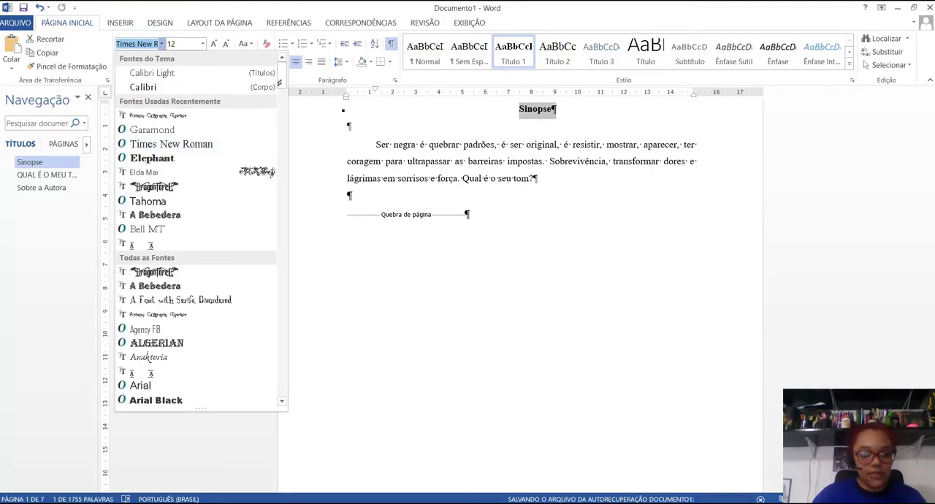
{"action": "left_click_drag", "start_coordinate": [282, 76], "coordinate": [285, 395]}
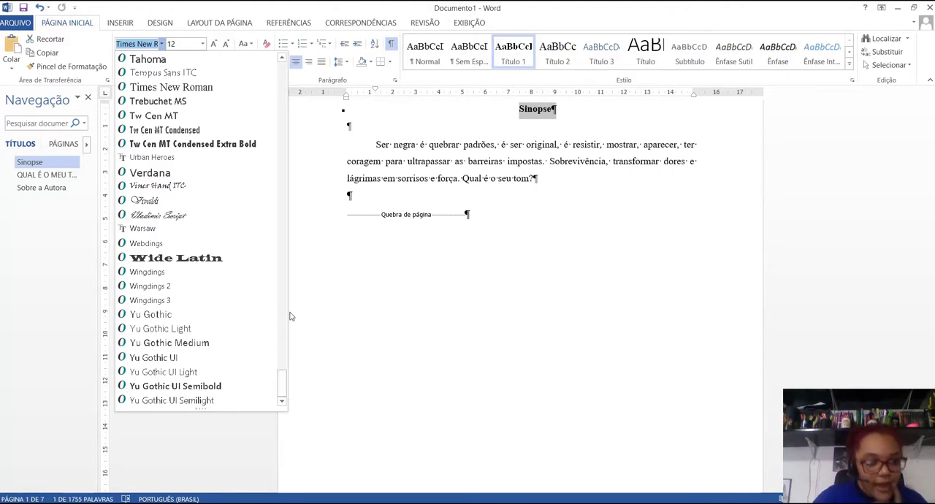
{"action": "left_click", "coordinate": [179, 158]}
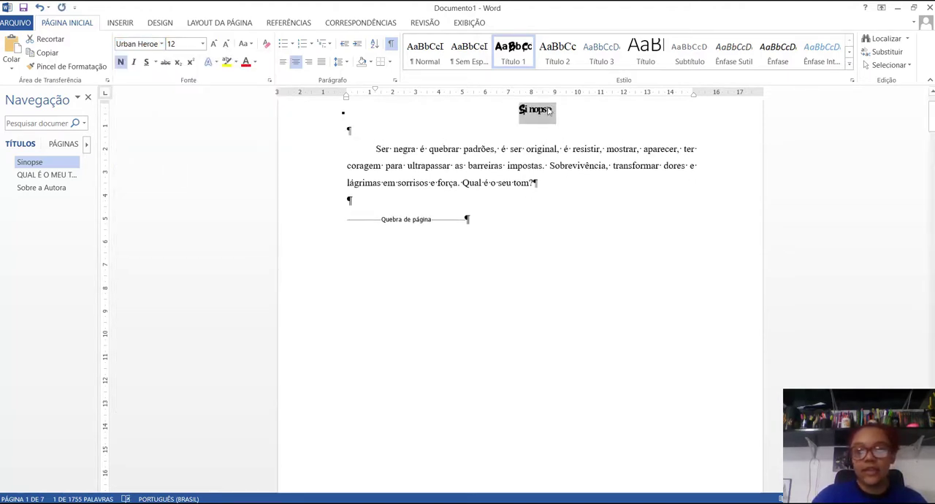
Step: Rewrite the "Sinopse" heading in capitals as "SINOPSE", removing the leftover lowercase letters
{"action": "left_click", "coordinate": [524, 115]}
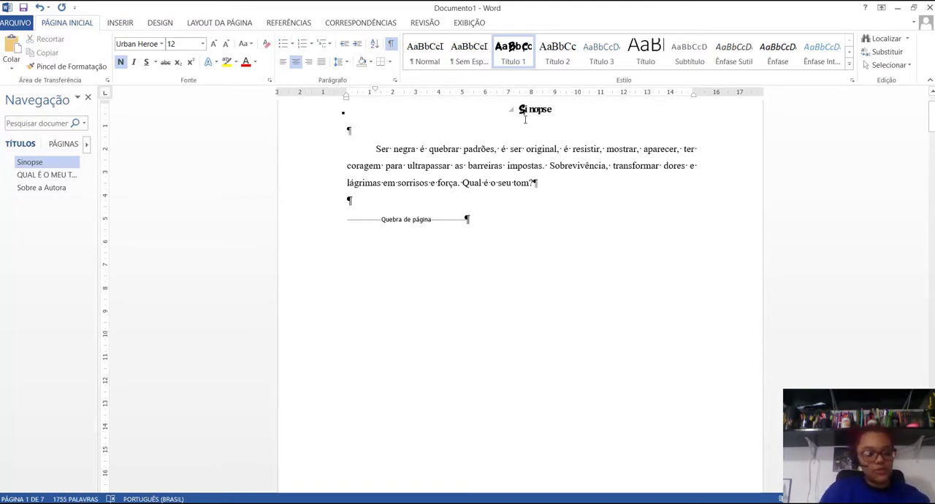
{"action": "type", "text": "i"}
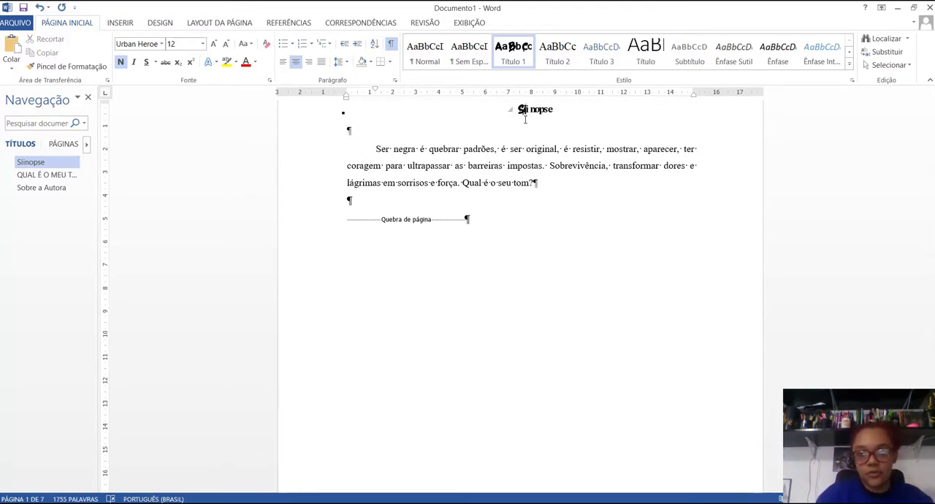
{"action": "type", "text": "NOP"}
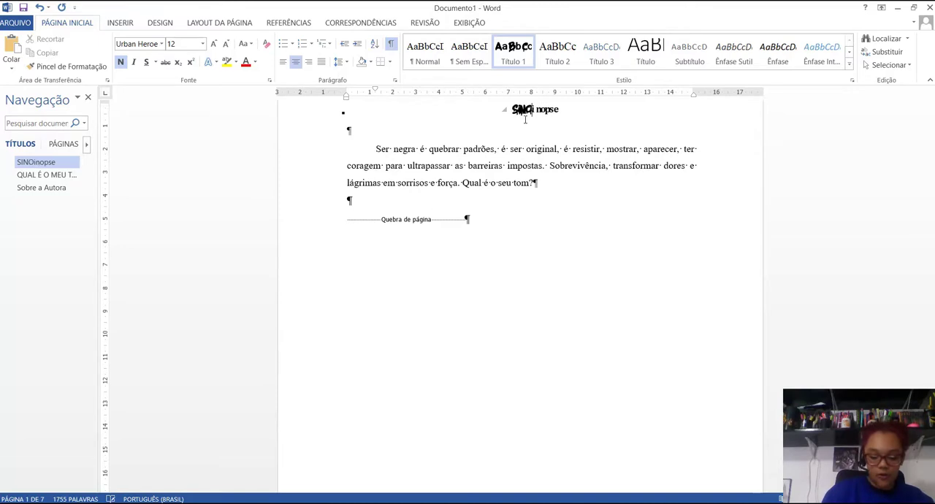
{"action": "type", "text": "SE"}
{"action": "key", "text": "Delete"}
{"action": "key", "text": "Delete"}
{"action": "key", "text": "Delete"}
{"action": "key", "text": "Delete"}
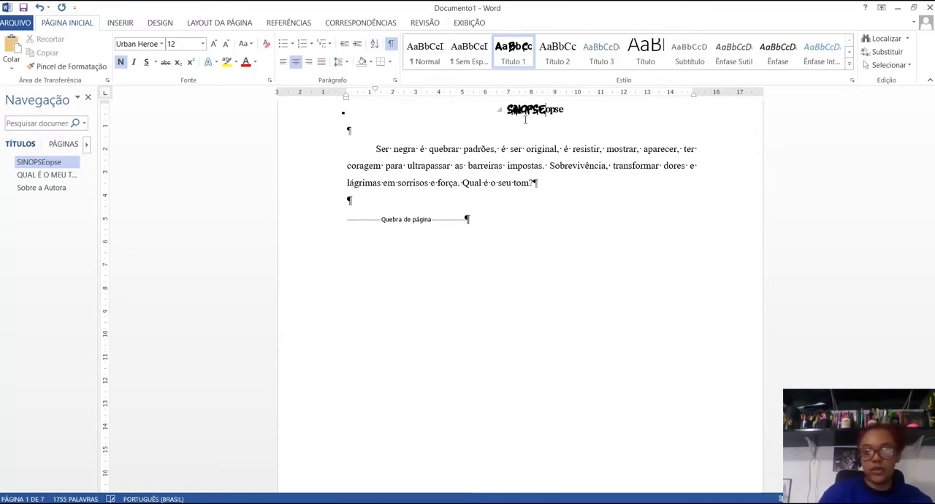
{"action": "key", "text": "Delete"}
{"action": "key", "text": "Delete"}
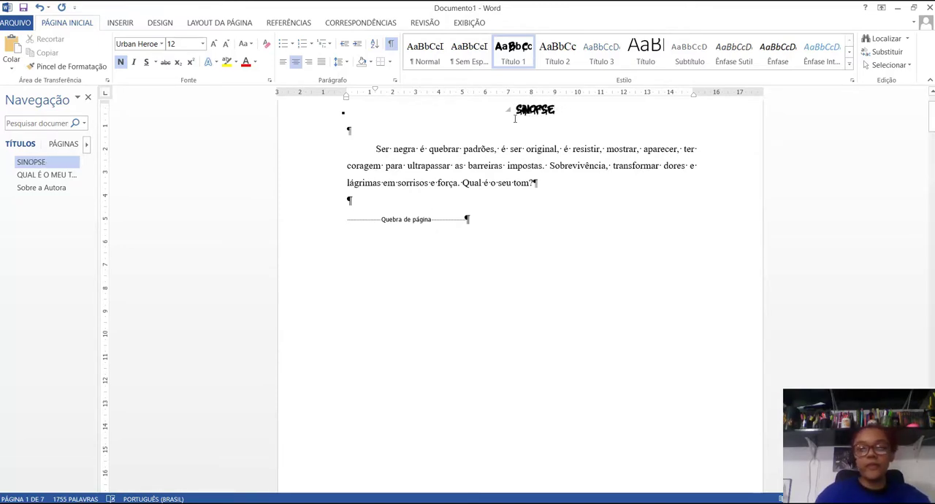
Step: Set the font size of the "SINOPSE" heading to 28
{"action": "key", "text": "shift+Home"}
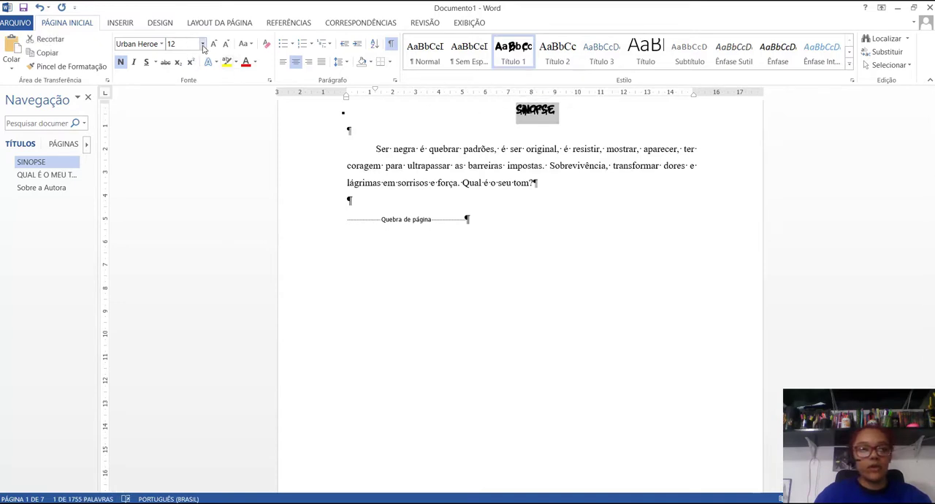
{"action": "left_click", "coordinate": [202, 44]}
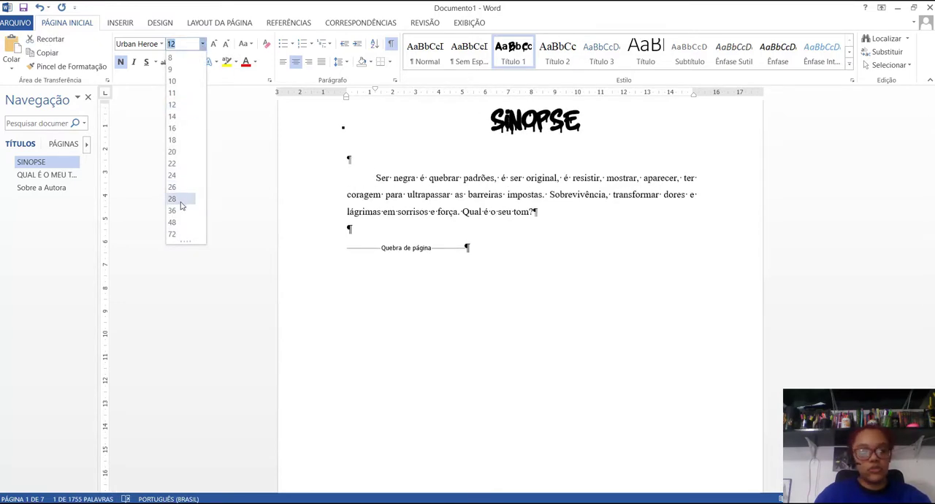
{"action": "left_click", "coordinate": [182, 206]}
{"action": "left_click", "coordinate": [460, 178]}
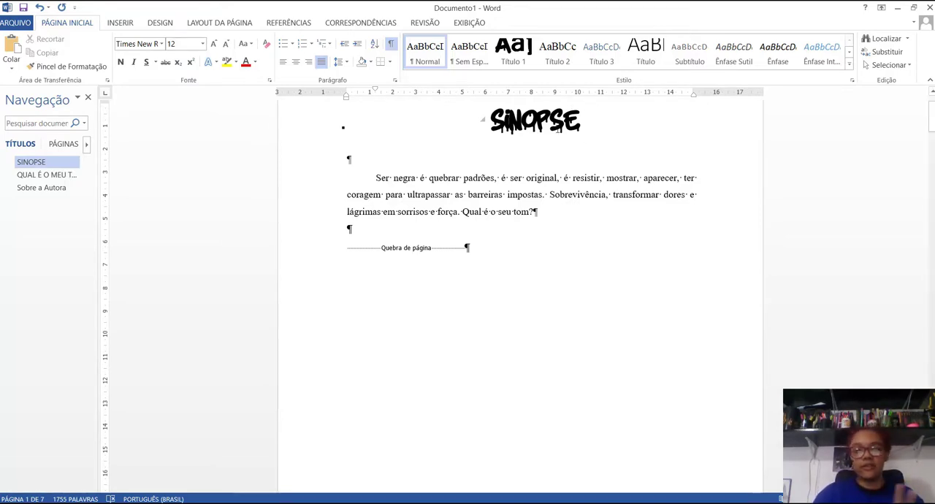
Step: Delete the author's name line and the "QUAL É O MEU TOM?" heading above the story text
{"action": "left_click", "coordinate": [66, 174]}
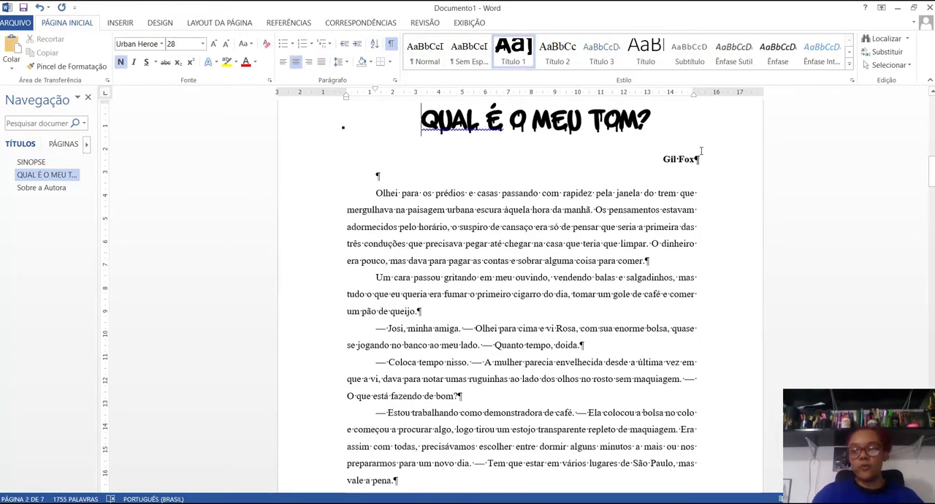
{"action": "left_click_drag", "start_coordinate": [660, 158], "coordinate": [699, 160]}
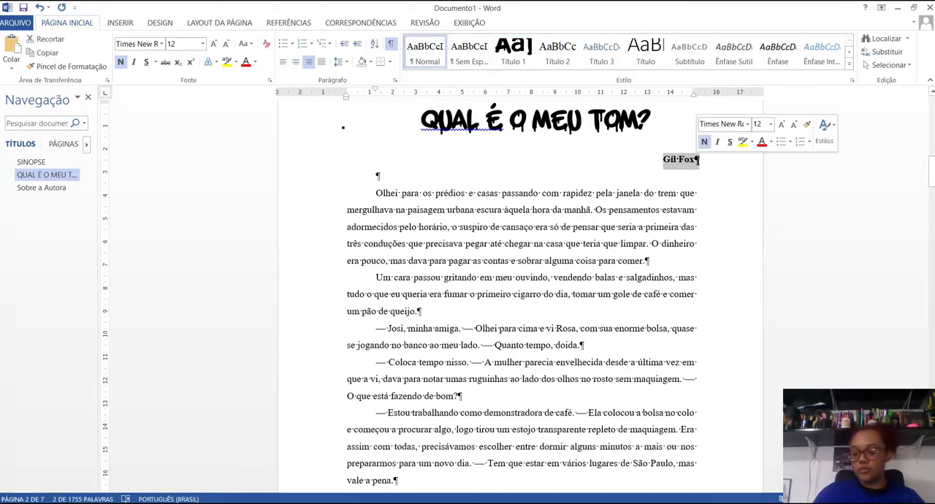
{"action": "key", "text": "Delete"}
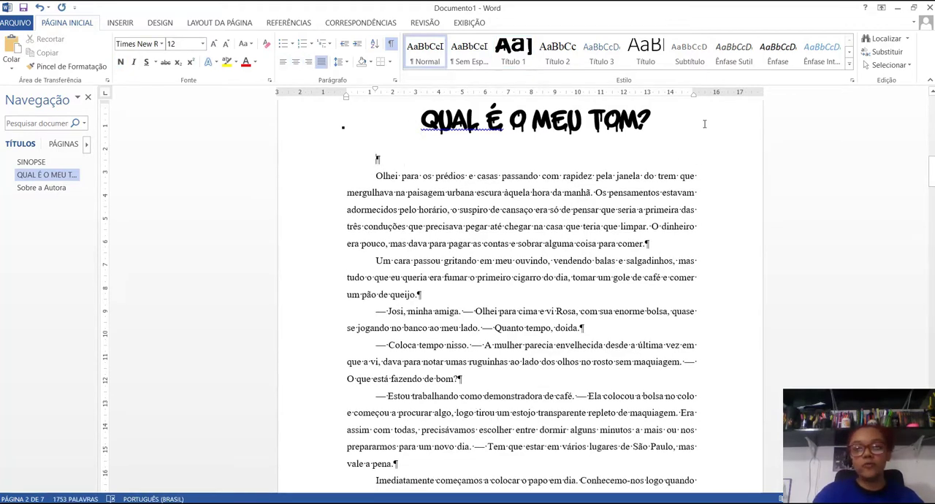
{"action": "left_click_drag", "start_coordinate": [661, 124], "coordinate": [399, 111]}
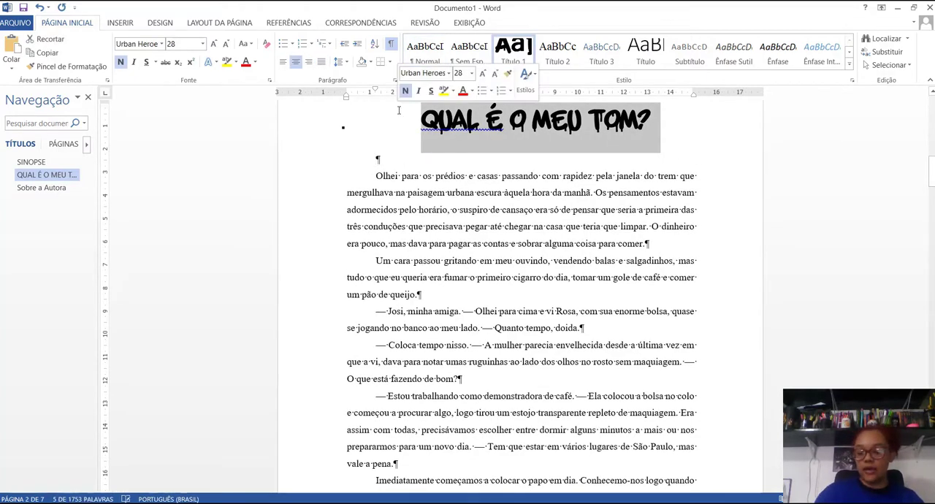
{"action": "key", "text": "Delete"}
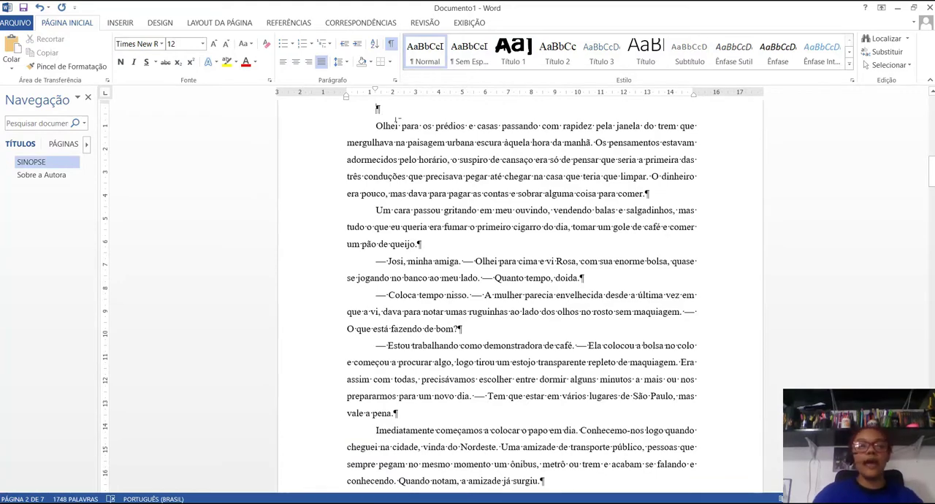
Step: Insert the picture TITULO.png from the "dIAGRAMAÇÃO e-BOOK QUAL É O MEU TOM" folder in Downloads above the story text
{"action": "left_click", "coordinate": [119, 24]}
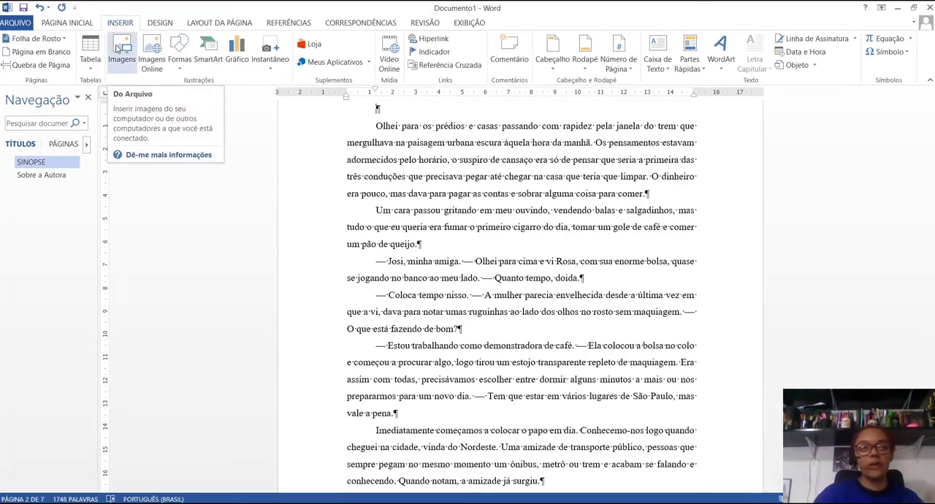
{"action": "left_click", "coordinate": [121, 54]}
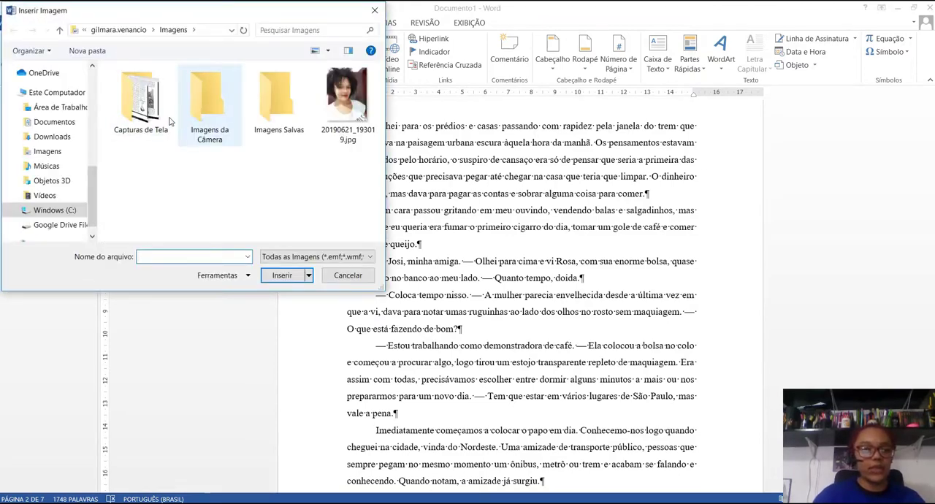
{"action": "scroll", "coordinate": [89, 198], "scroll_direction": "up", "scroll_amount": 1}
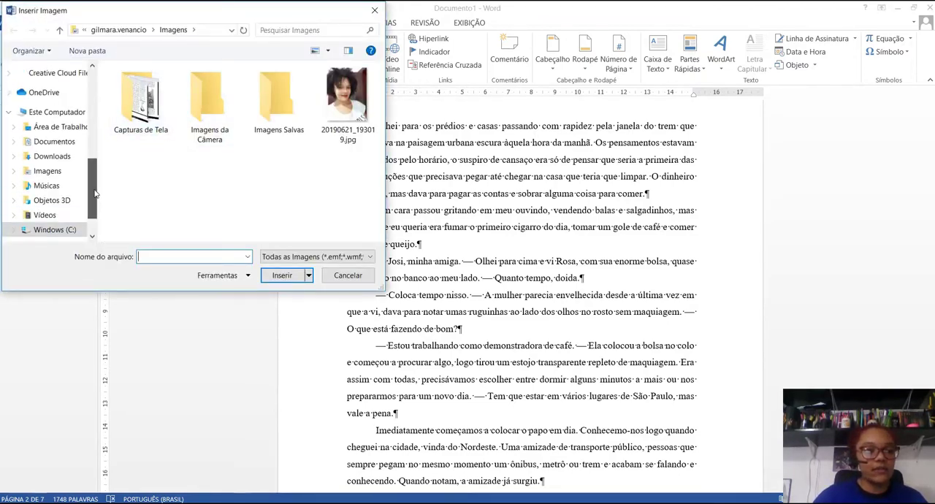
{"action": "left_click", "coordinate": [64, 158]}
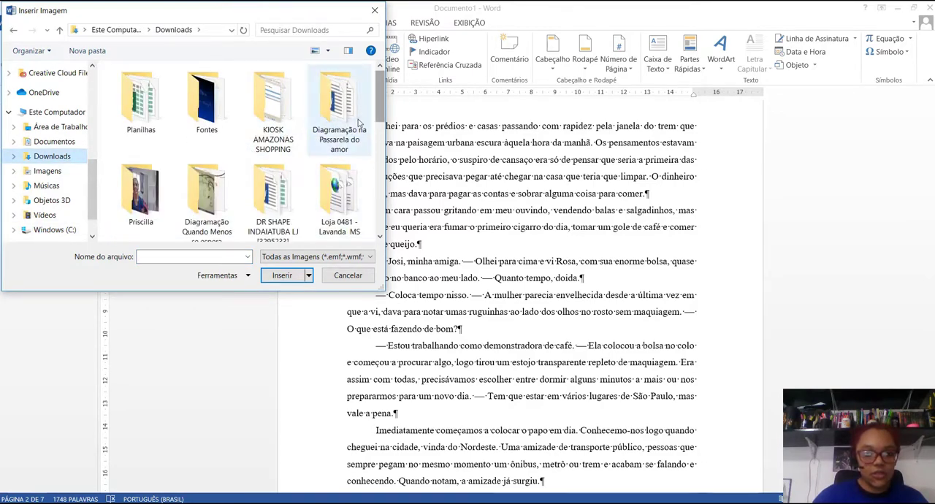
{"action": "scroll", "coordinate": [381, 109], "scroll_direction": "down", "scroll_amount": 1}
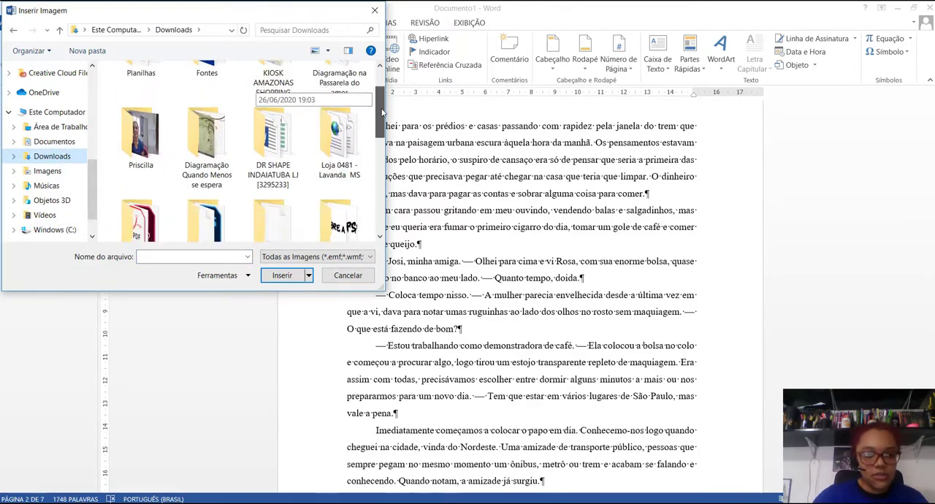
{"action": "scroll", "coordinate": [351, 156], "scroll_direction": "down", "scroll_amount": 2}
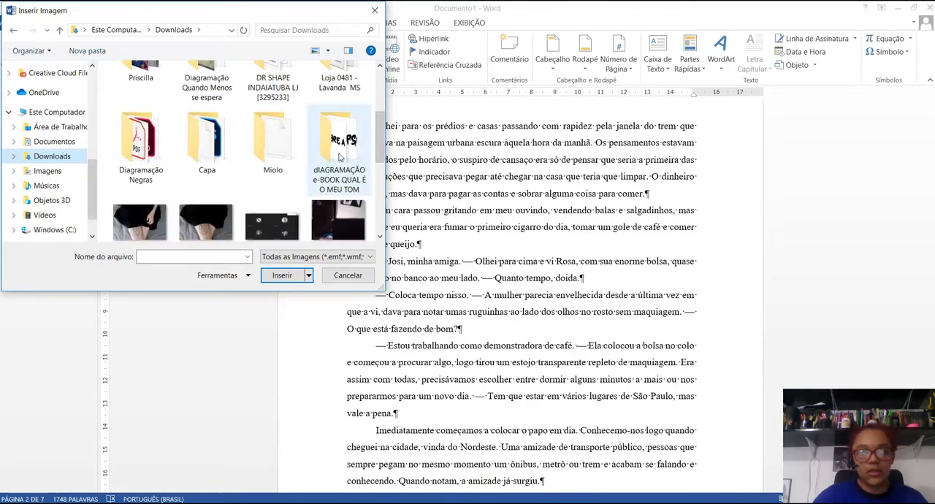
{"action": "double_click", "coordinate": [352, 157]}
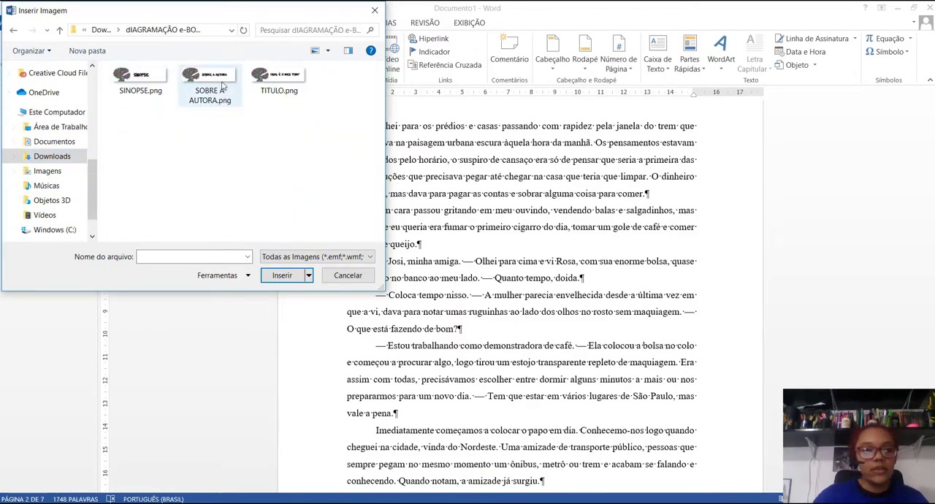
{"action": "left_click", "coordinate": [285, 80]}
{"action": "left_click", "coordinate": [283, 277]}
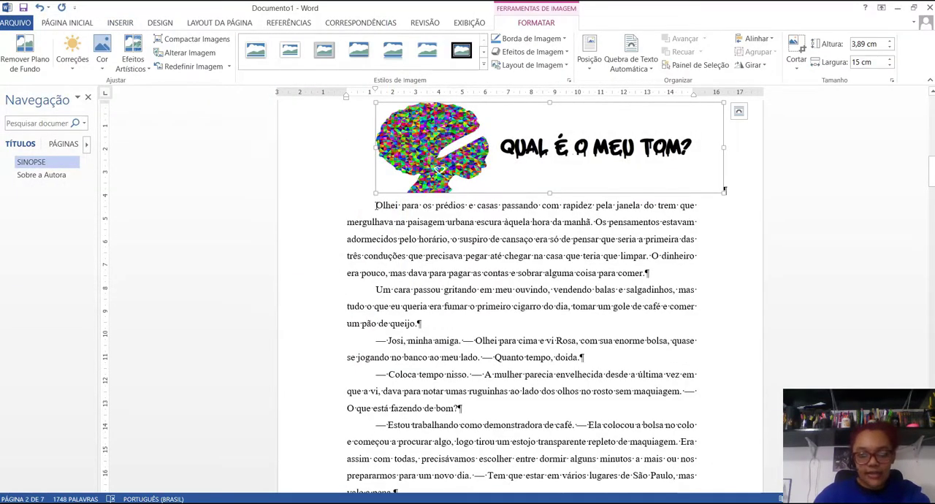
Step: Add two blank paragraphs between the title image and the first paragraph of the story
{"action": "left_click", "coordinate": [374, 204]}
{"action": "key", "text": "Return"}
{"action": "key", "text": "Return"}
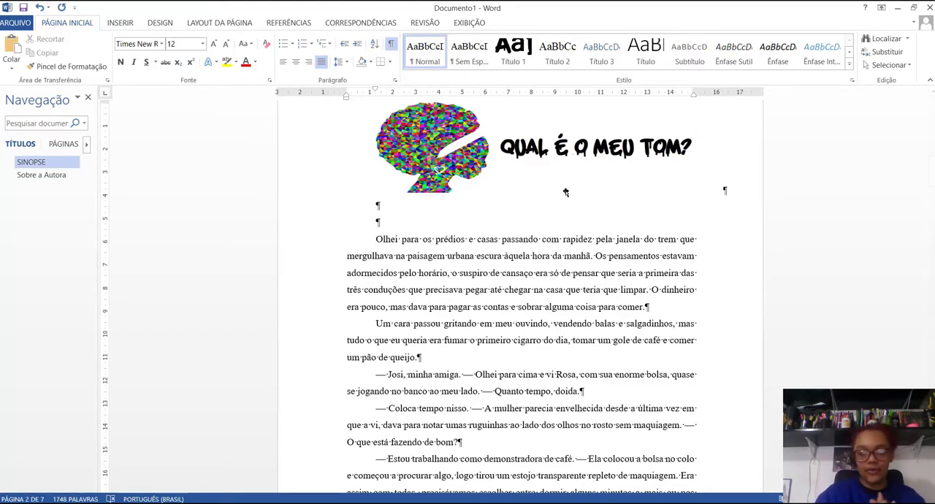
Step: Scale the title image above the story text to 100% of its original height and width
{"action": "left_click", "coordinate": [551, 171]}
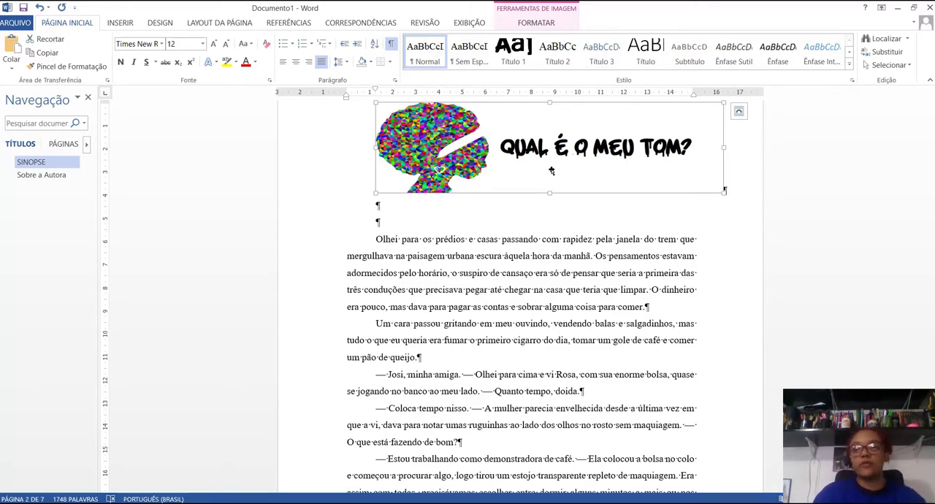
{"action": "right_click", "coordinate": [552, 170]}
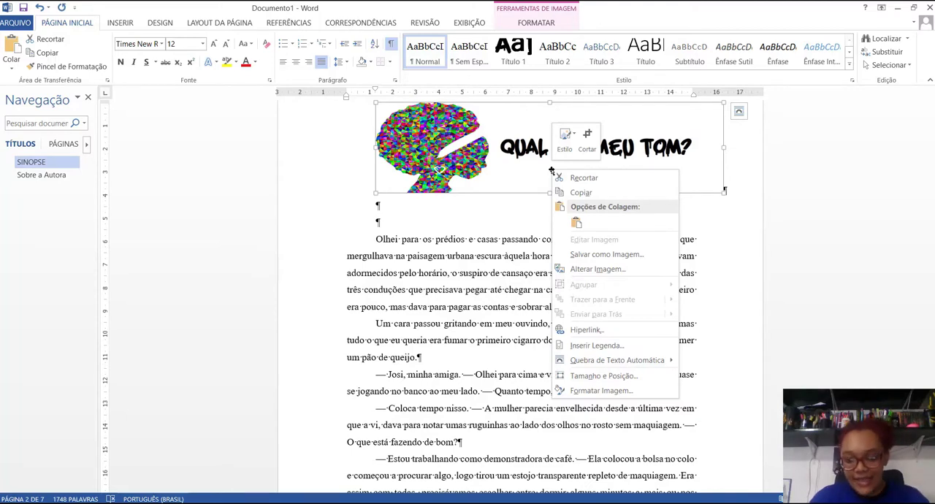
{"action": "left_click", "coordinate": [602, 379]}
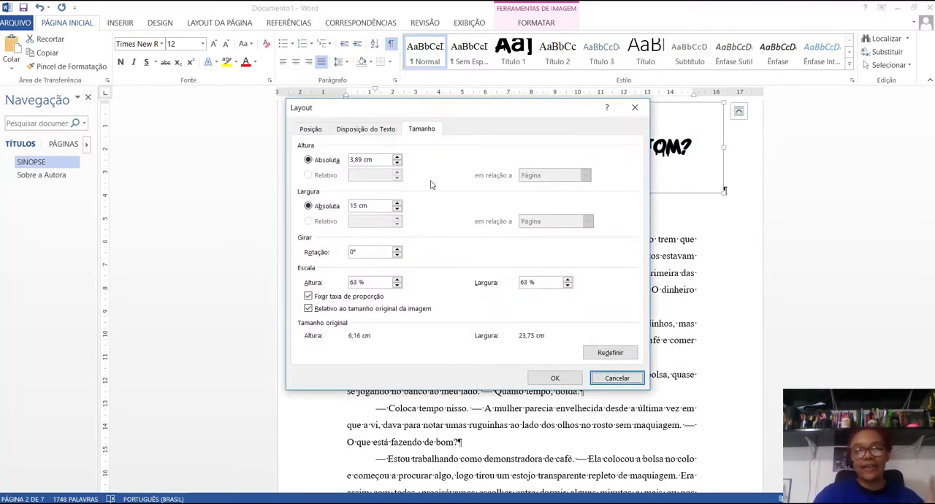
{"action": "left_click", "coordinate": [374, 282]}
{"action": "key", "text": "shift+Home"}
{"action": "type", "text": "1"}
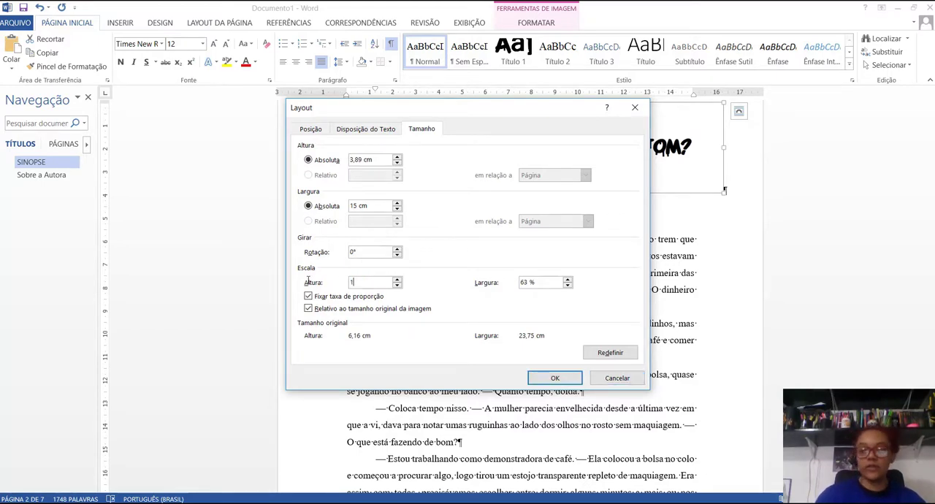
{"action": "type", "text": "00"}
{"action": "key", "text": "Tab"}
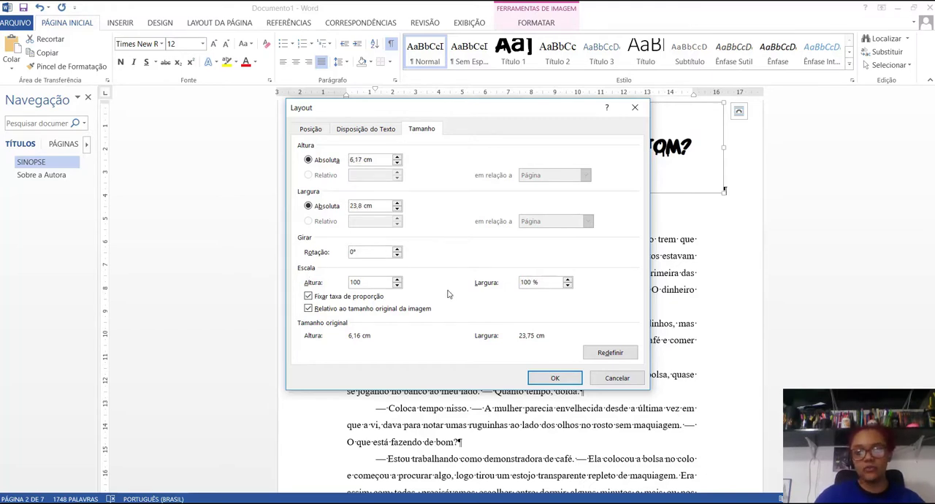
{"action": "left_click", "coordinate": [556, 384]}
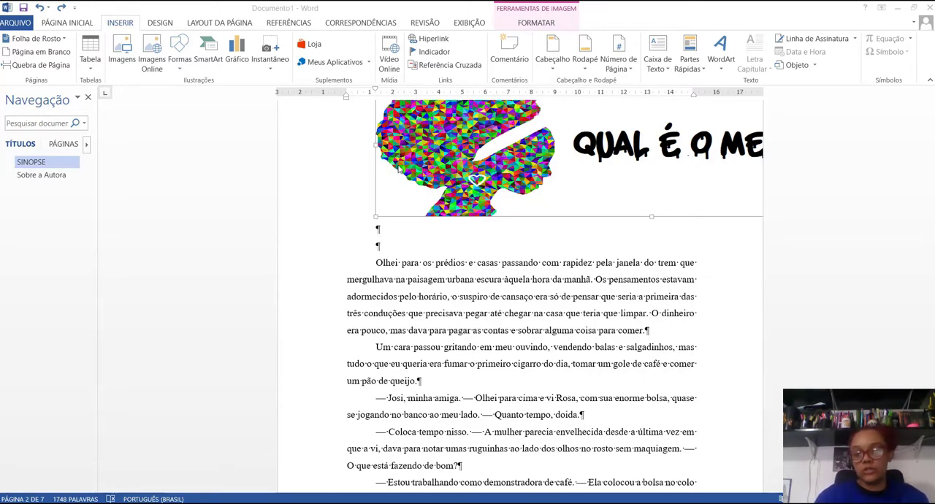
Step: Add a bookmark named "quale" to the title image
{"action": "left_click", "coordinate": [449, 155]}
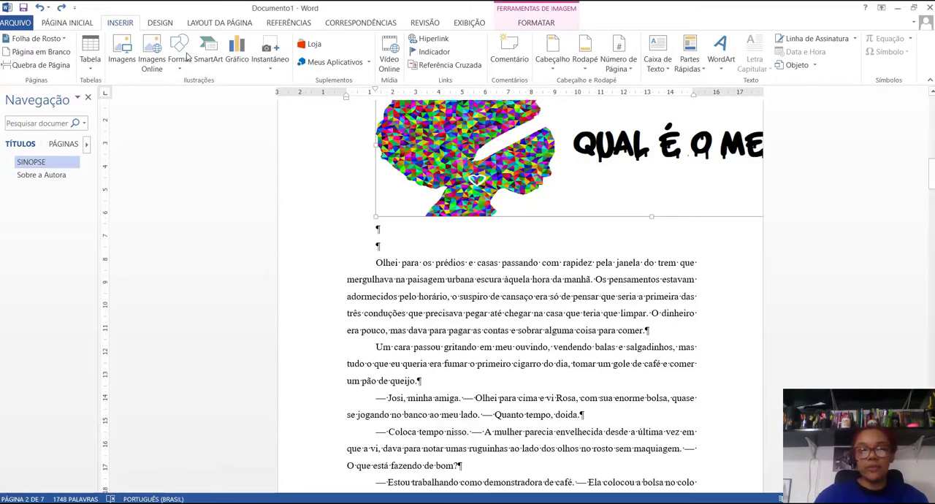
{"action": "left_click", "coordinate": [431, 51]}
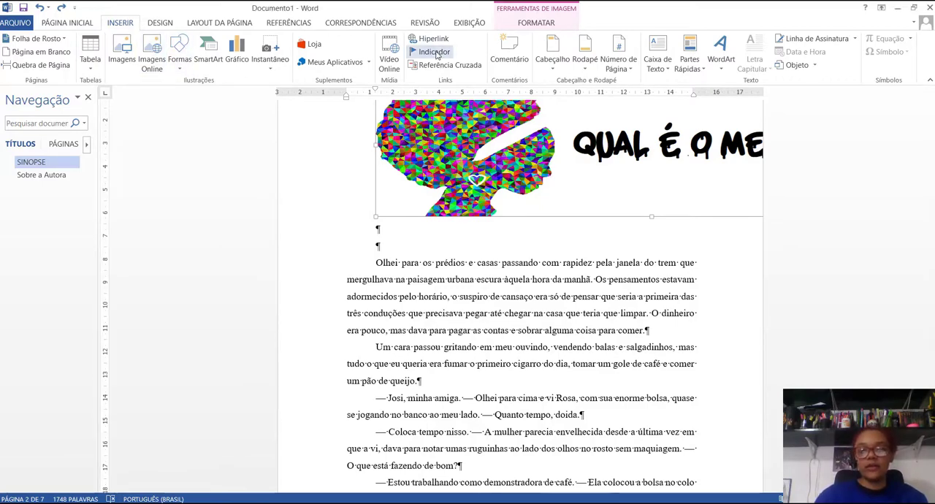
{"action": "type", "text": "qual"}
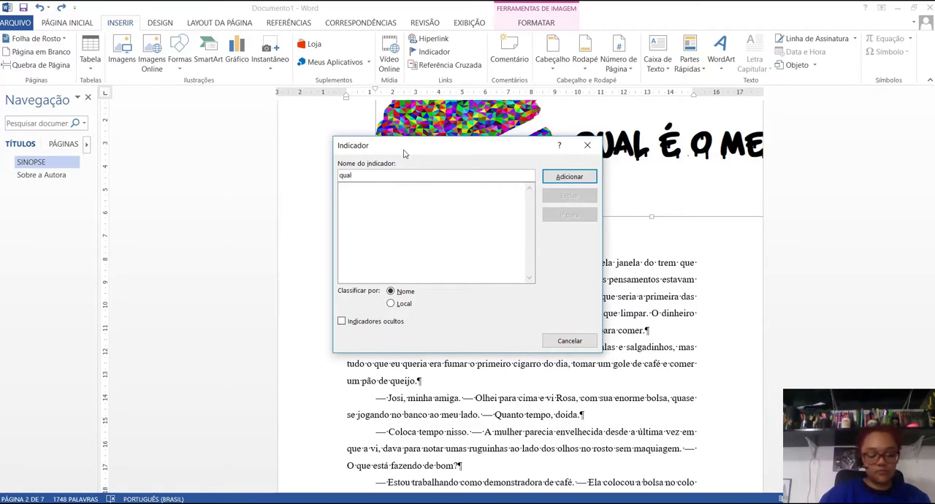
{"action": "type", "text": "é"}
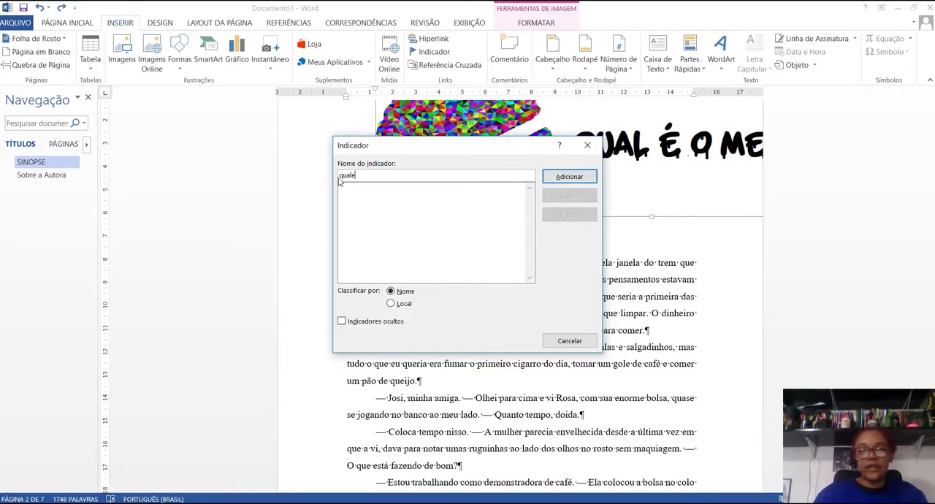
{"action": "left_click", "coordinate": [569, 177]}
Step: Insert a page break before the "SINOPSE" heading to create a blank page ahead of it
{"action": "scroll", "coordinate": [501, 224], "scroll_direction": "up", "scroll_amount": 10}
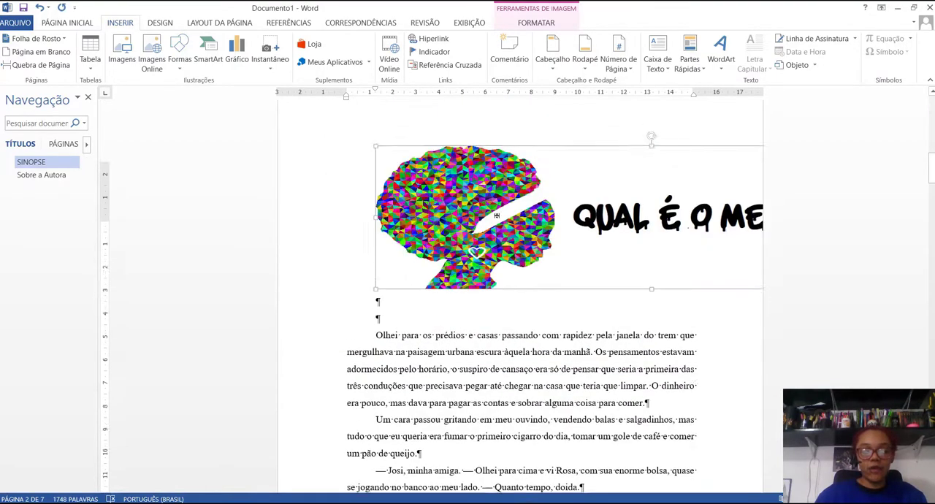
{"action": "scroll", "coordinate": [450, 201], "scroll_direction": "up", "scroll_amount": 3}
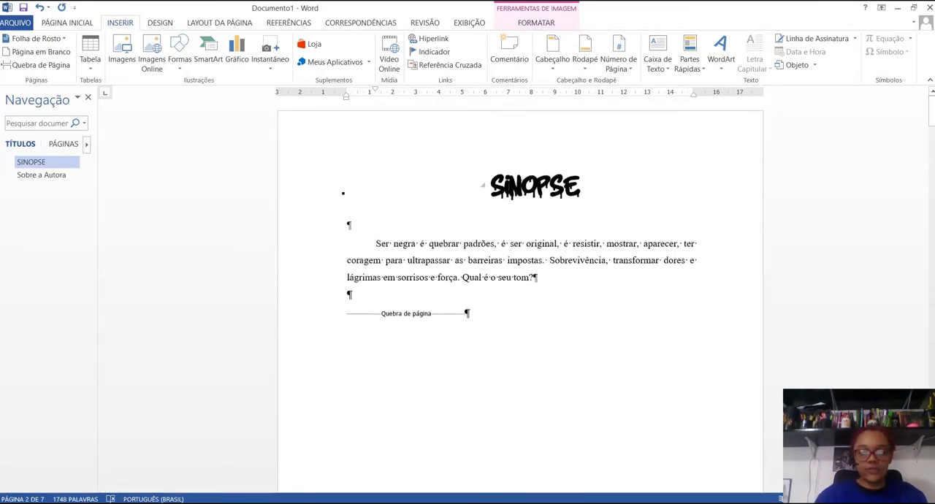
{"action": "left_click", "coordinate": [491, 186]}
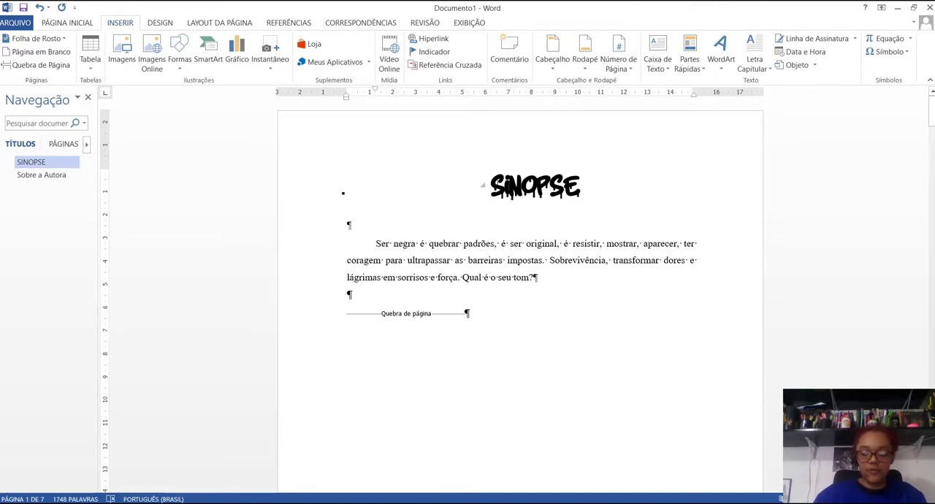
{"action": "key", "text": "ctrl+Return"}
{"action": "scroll", "coordinate": [482, 202], "scroll_direction": "up", "scroll_amount": 5}
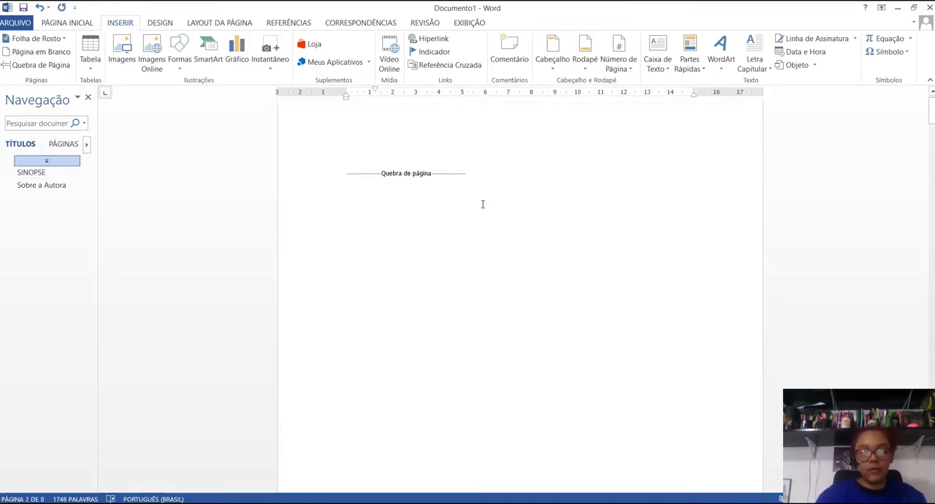
Step: Add the line "Qual é o meu tom?" above the page break on the new first page
{"action": "left_click", "coordinate": [348, 190]}
{"action": "key", "text": "Return"}
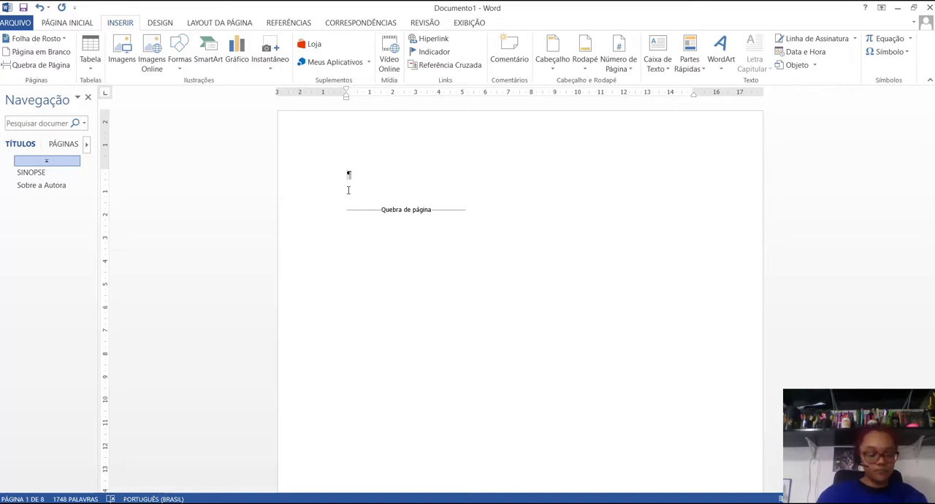
{"action": "type", "text": "Qu"}
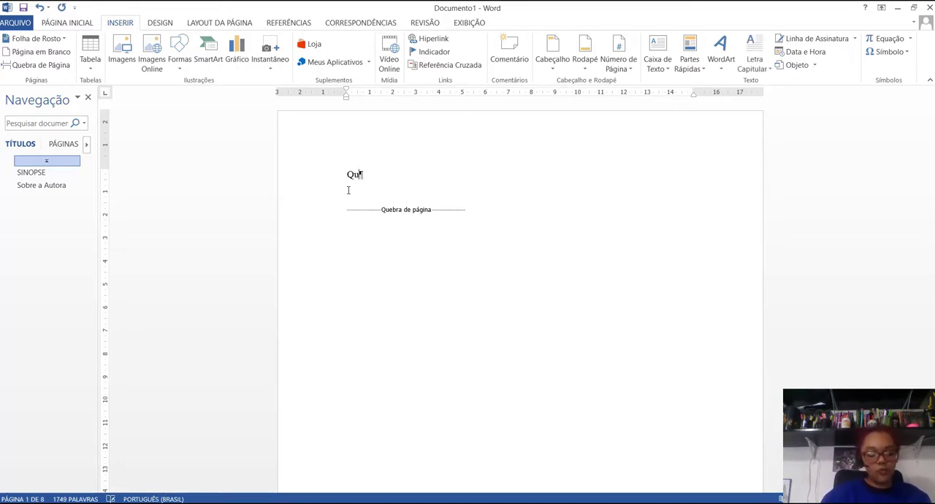
{"action": "type", "text": "al é "}
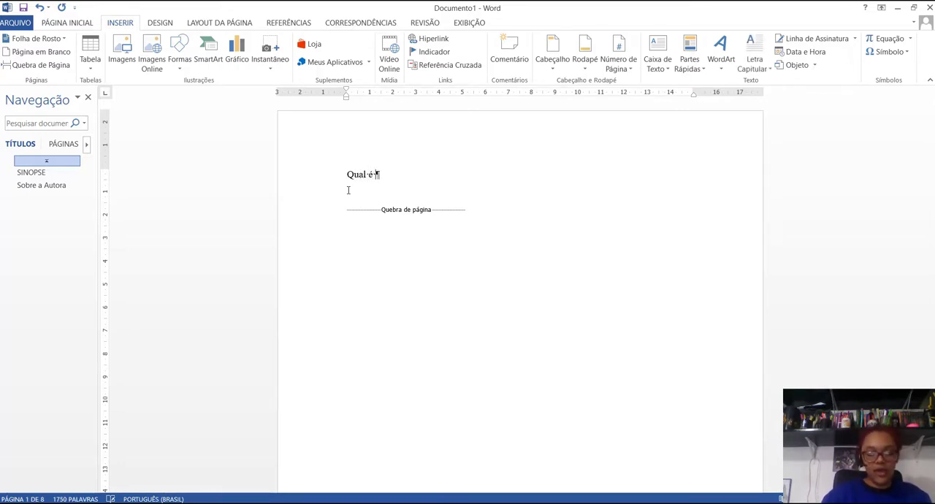
{"action": "type", "text": "o meu"}
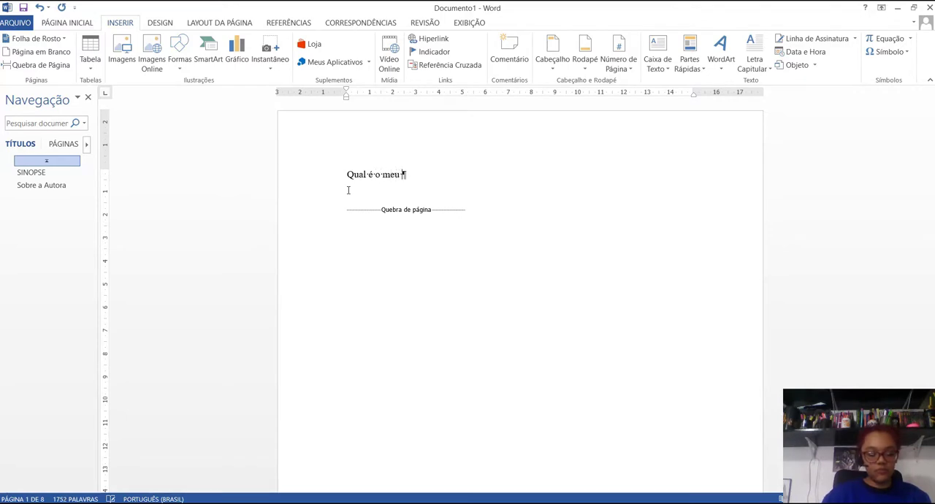
{"action": "type", "text": " tom?"}
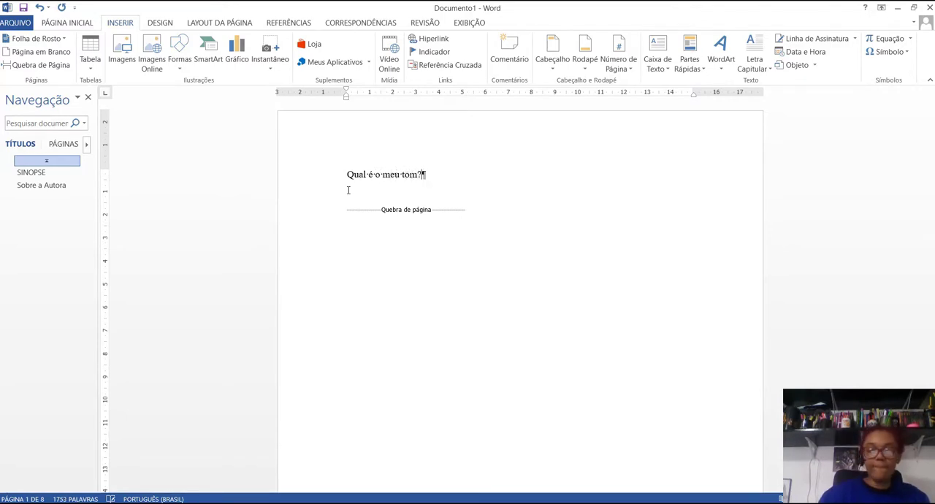
Step: Hyperlink the "Qual é o meu tom?" line to the "quale" bookmark in this document
{"action": "left_click_drag", "start_coordinate": [344, 173], "coordinate": [424, 174]}
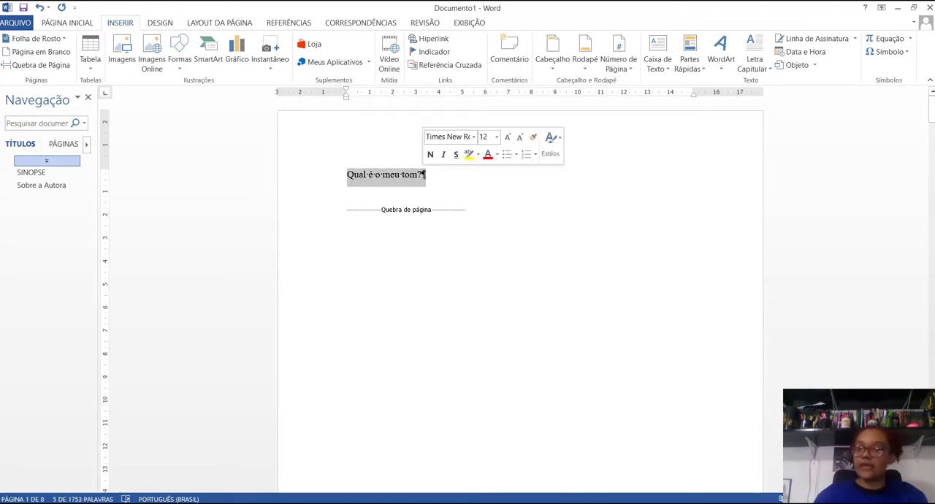
{"action": "left_click", "coordinate": [431, 39]}
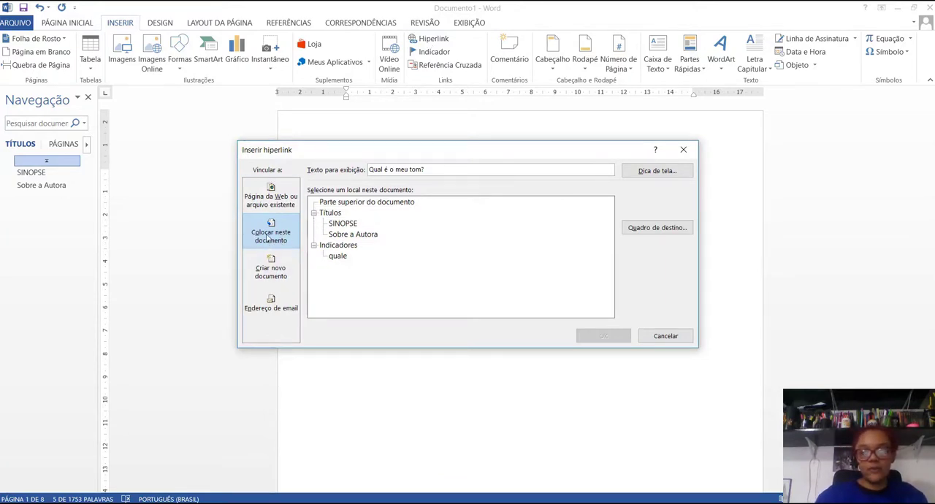
{"action": "left_click", "coordinate": [329, 254]}
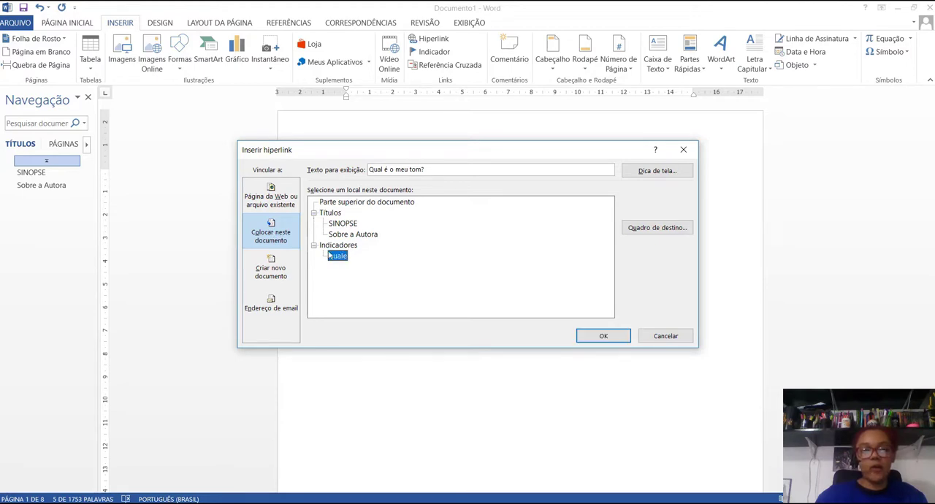
{"action": "left_click", "coordinate": [604, 337]}
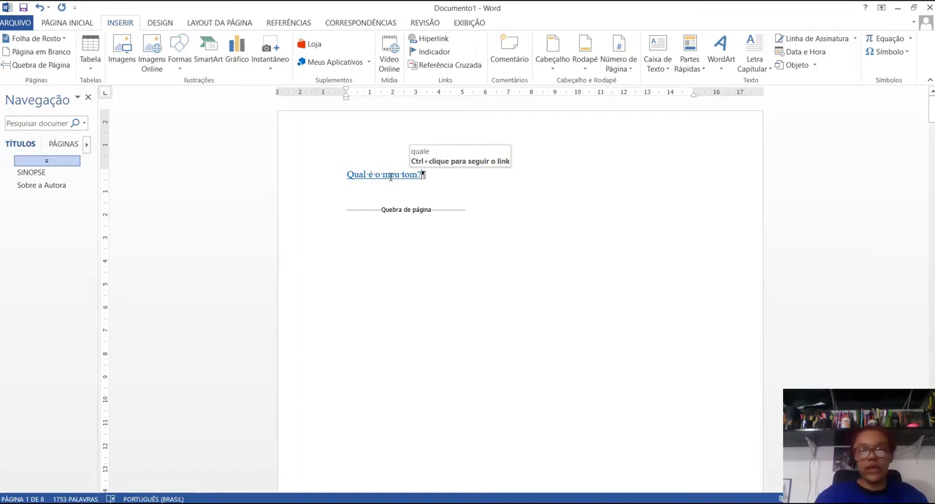
Step: Follow the "Qual é o meu tom?" link to its target and check the pages around the title image
{"action": "left_click", "coordinate": [390, 176], "text": "ctrl"}
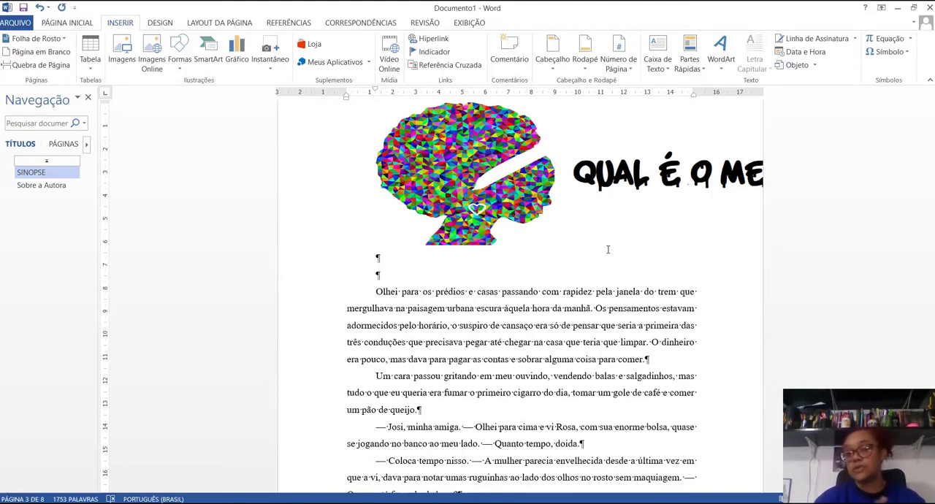
{"action": "scroll", "coordinate": [607, 249], "scroll_direction": "up", "scroll_amount": 10}
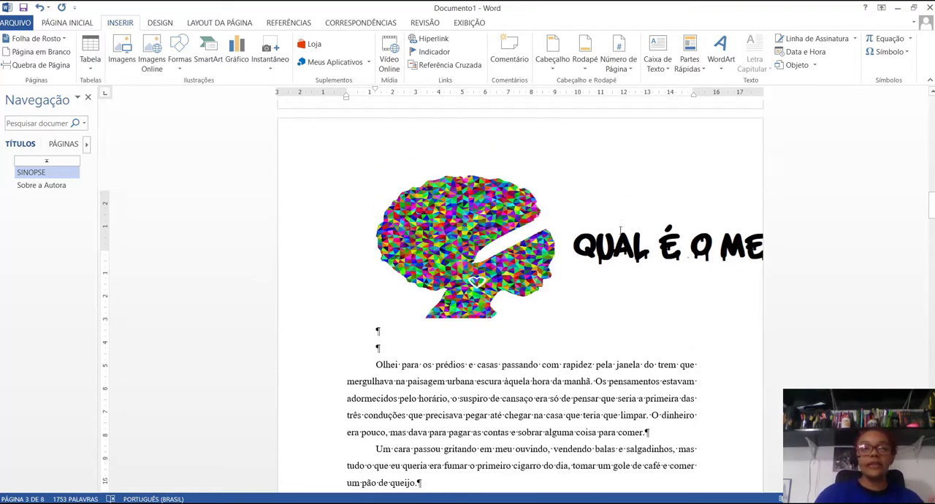
{"action": "scroll", "coordinate": [604, 240], "scroll_direction": "up", "scroll_amount": 3}
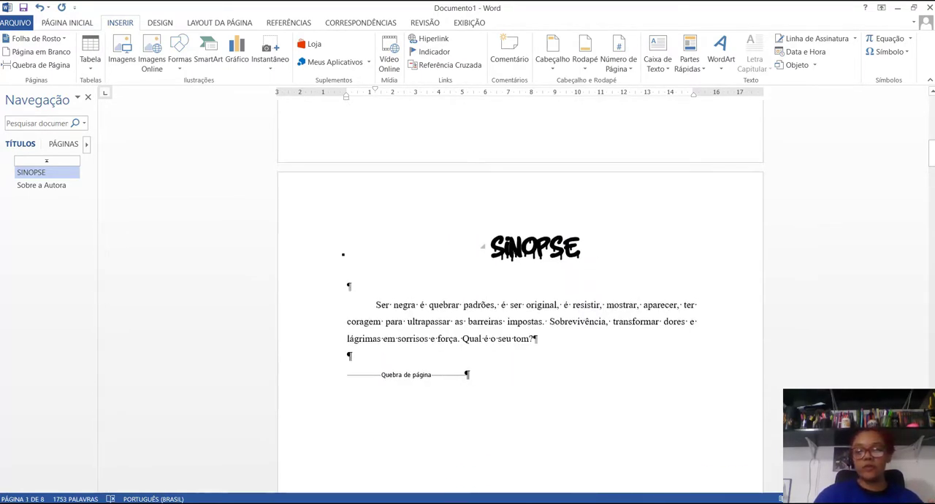
{"action": "scroll", "coordinate": [511, 276], "scroll_direction": "down", "scroll_amount": 1}
{"action": "scroll", "coordinate": [526, 270], "scroll_direction": "down", "scroll_amount": 12}
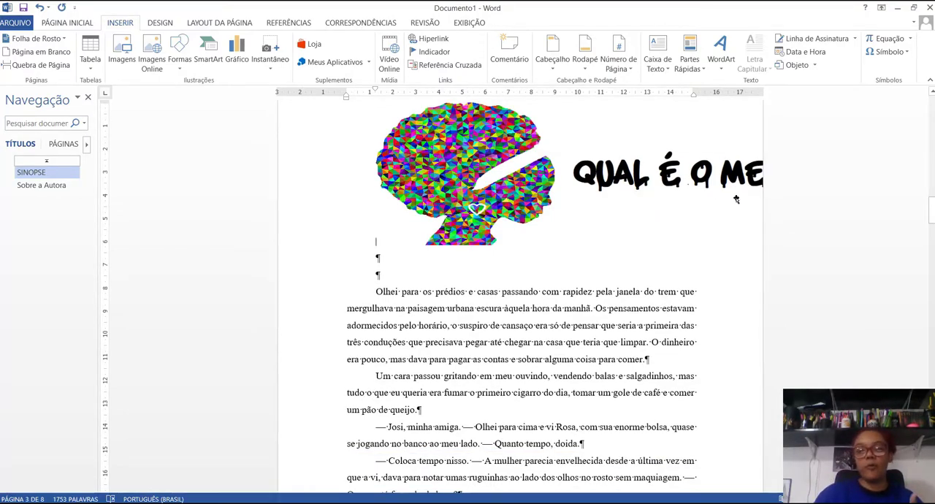
{"action": "scroll", "coordinate": [468, 217], "scroll_direction": "down", "scroll_amount": 3}
{"action": "left_click", "coordinate": [41, 185]}
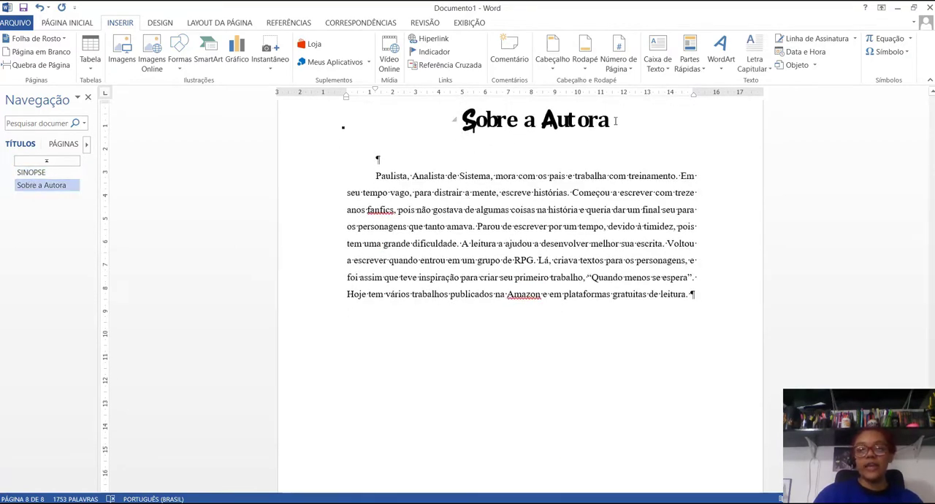
{"action": "left_click_drag", "start_coordinate": [616, 122], "coordinate": [457, 122]}
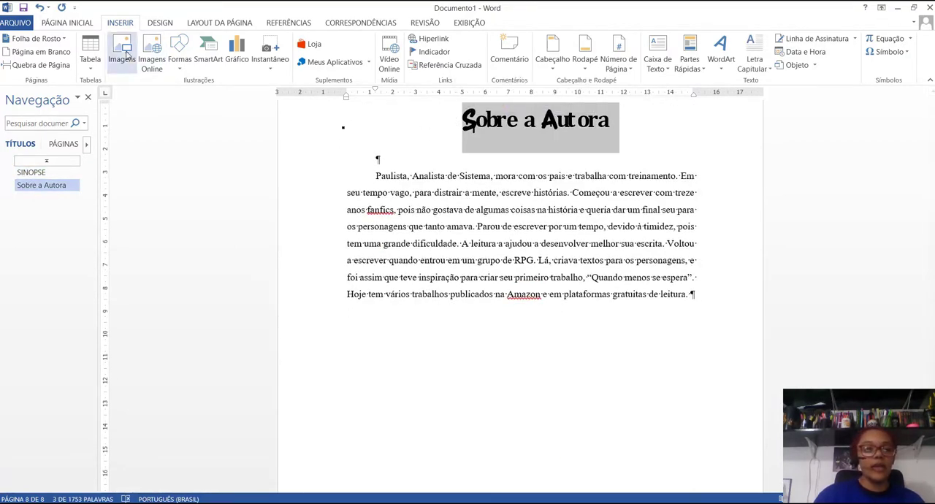
{"action": "left_click", "coordinate": [75, 22]}
{"action": "left_click", "coordinate": [162, 44]}
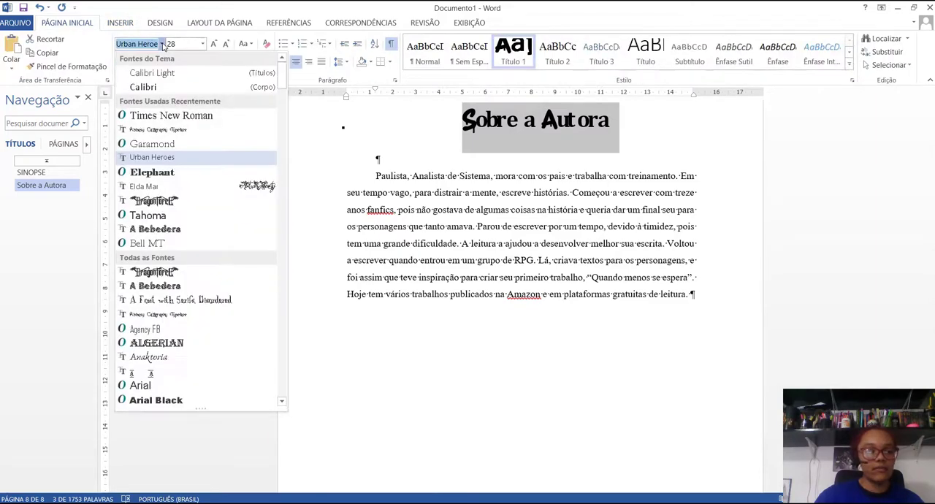
{"action": "key", "text": "Escape"}
Step: Review the "SINOPSE" and "Sobre a Autora" headings and go back through the text to the start of the story
{"action": "left_click", "coordinate": [66, 172]}
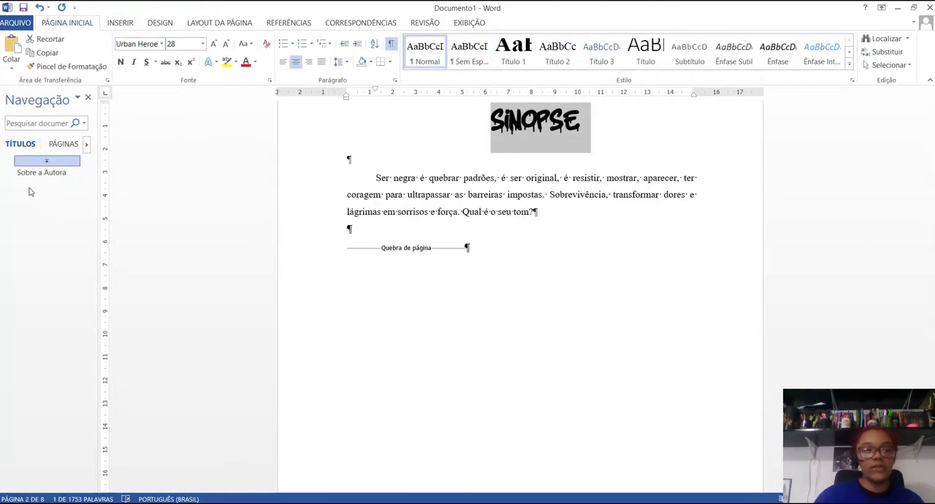
{"action": "left_click", "coordinate": [42, 171]}
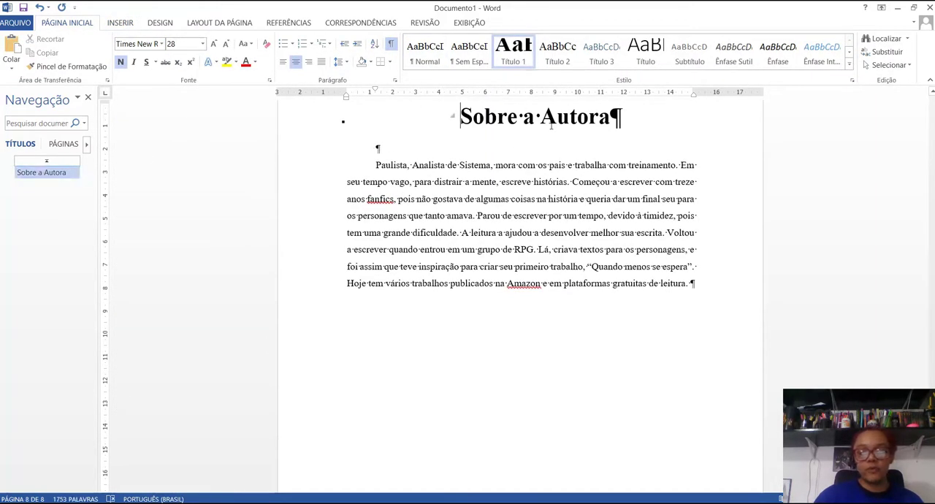
{"action": "scroll", "coordinate": [388, 169], "scroll_direction": "up", "scroll_amount": 10}
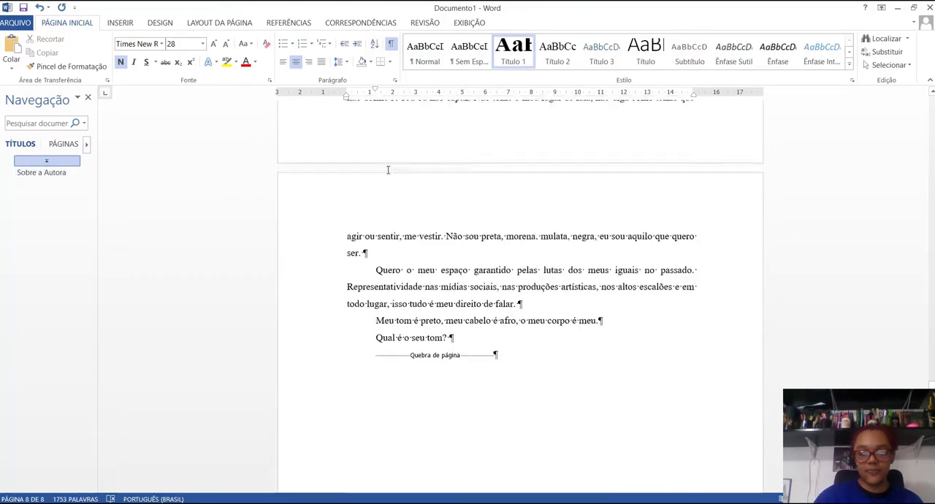
{"action": "scroll", "coordinate": [388, 170], "scroll_direction": "up", "scroll_amount": 15}
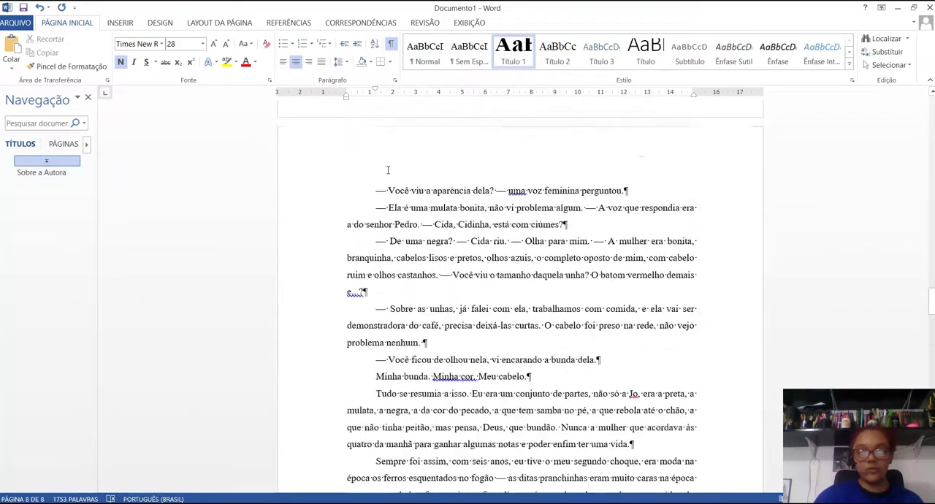
{"action": "scroll", "coordinate": [388, 169], "scroll_direction": "up", "scroll_amount": 15}
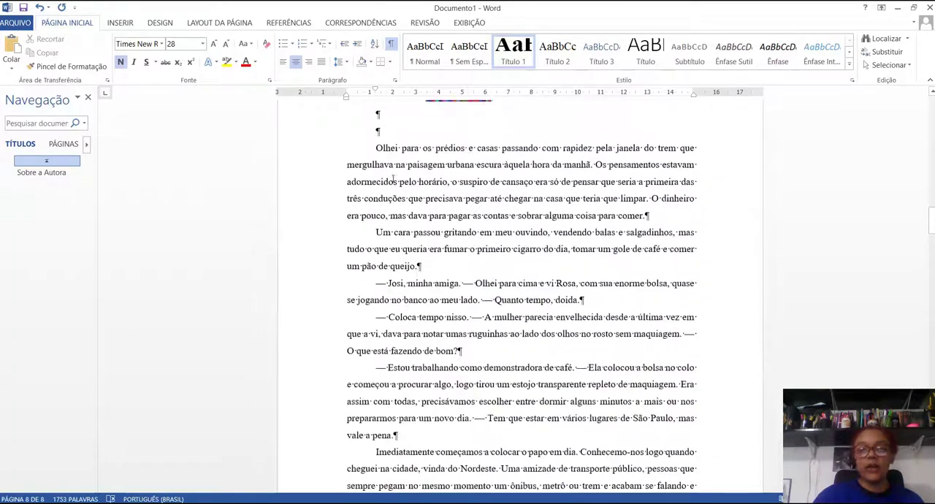
Step: Format the story text from "Olhei para os prédios" to "Qual é o seu tom?" with double line spacing and a 1,25 cm first-line indent
{"action": "scroll", "coordinate": [393, 180], "scroll_direction": "up", "scroll_amount": 5}
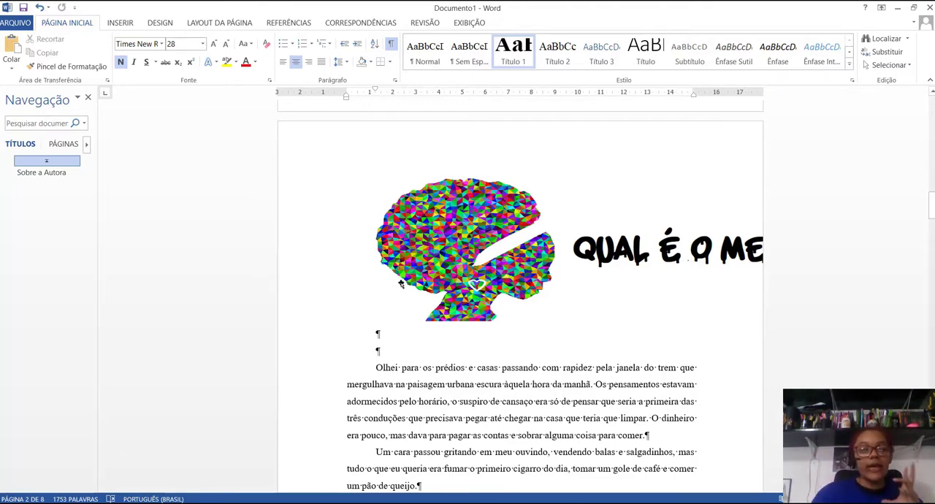
{"action": "scroll", "coordinate": [424, 385], "scroll_direction": "down", "scroll_amount": 3}
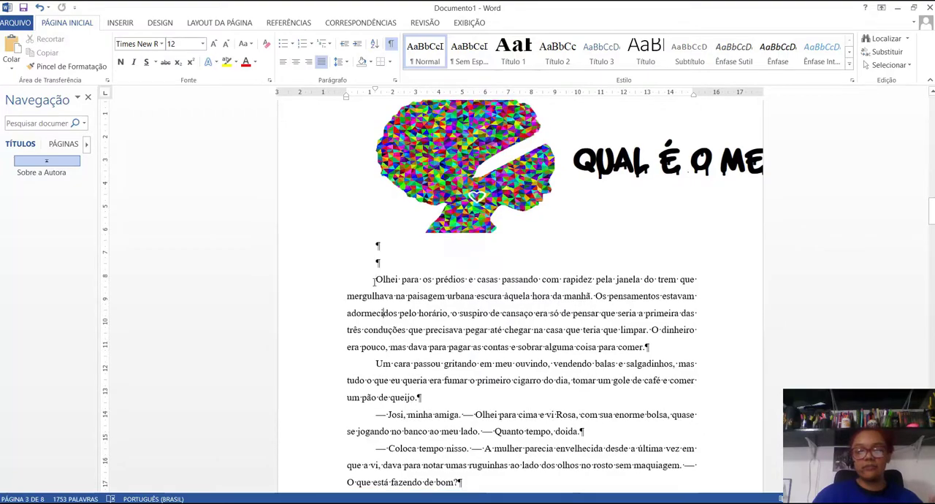
{"action": "left_click_drag", "start_coordinate": [375, 279], "coordinate": [590, 299]}
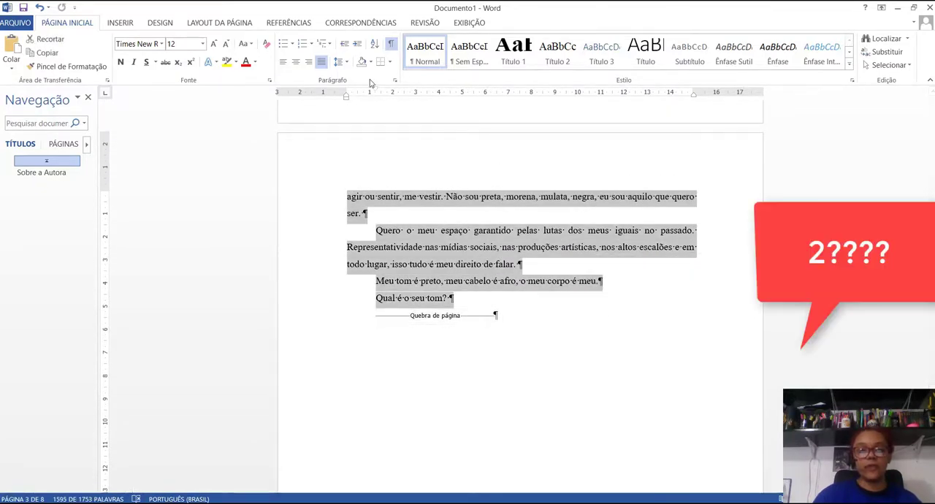
{"action": "left_click", "coordinate": [395, 82]}
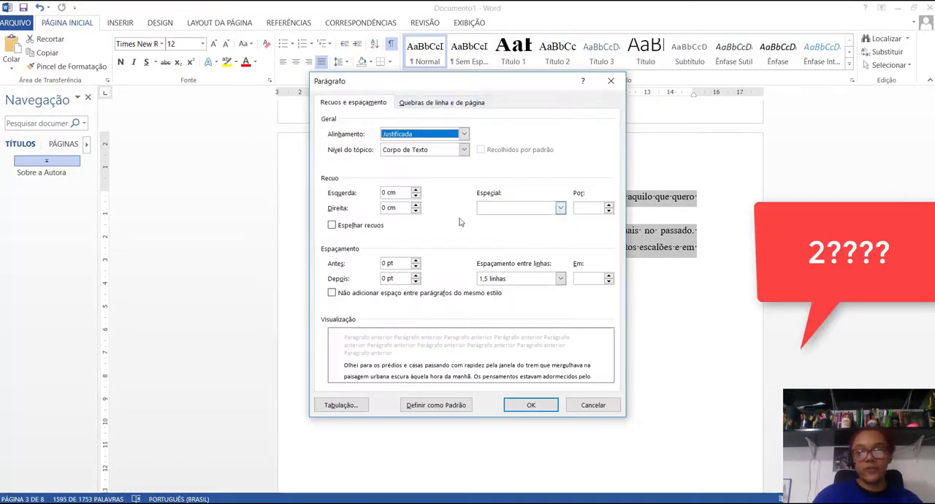
{"action": "left_click", "coordinate": [561, 278]}
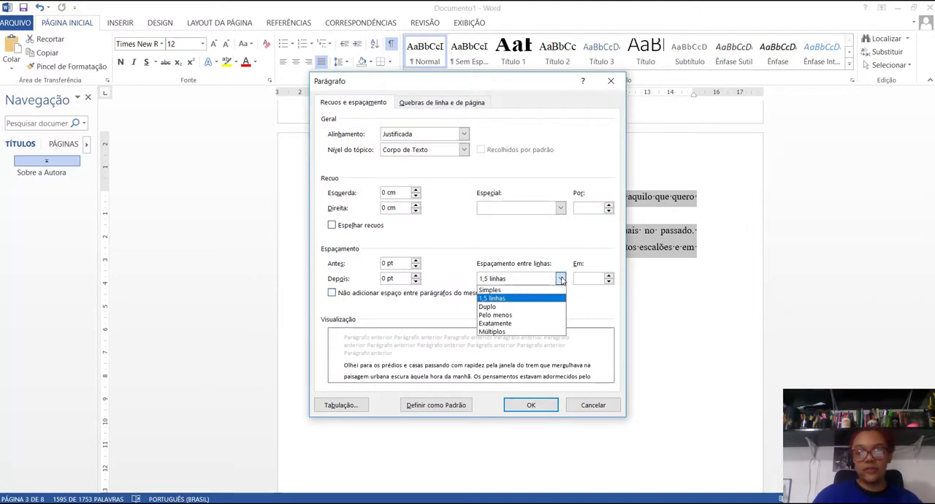
{"action": "left_click", "coordinate": [520, 307]}
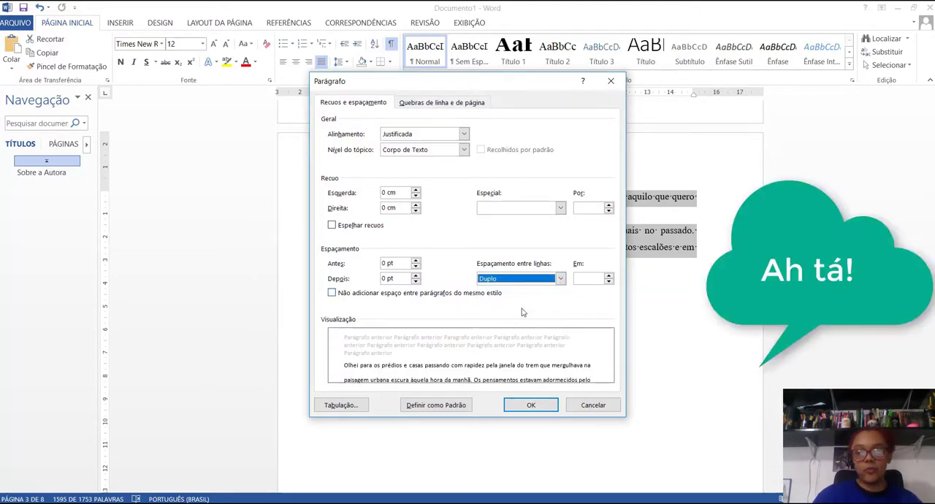
{"action": "left_click", "coordinate": [560, 208]}
{"action": "left_click", "coordinate": [557, 227]}
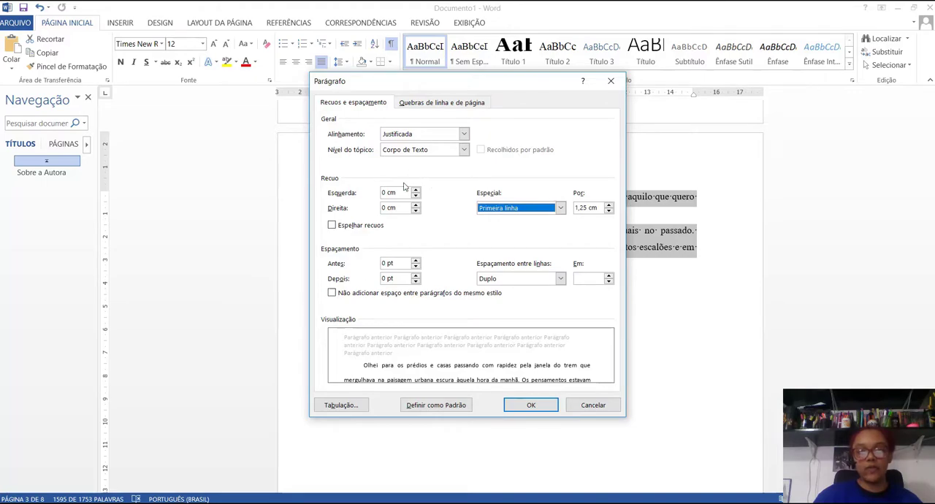
{"action": "left_click", "coordinate": [534, 405]}
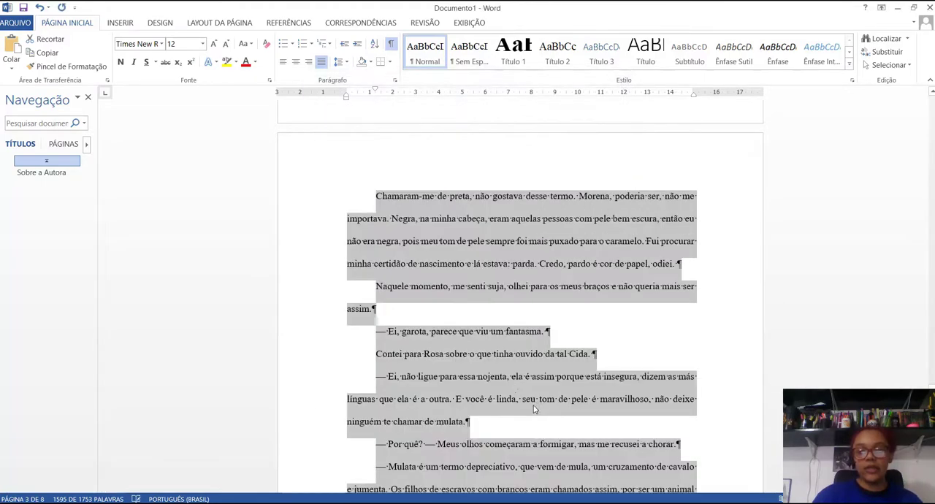
Step: Set the biography text under the "Sobre a Autora" heading to double line spacing
{"action": "scroll", "coordinate": [450, 316], "scroll_direction": "down", "scroll_amount": 3}
{"action": "scroll", "coordinate": [442, 316], "scroll_direction": "down", "scroll_amount": 10}
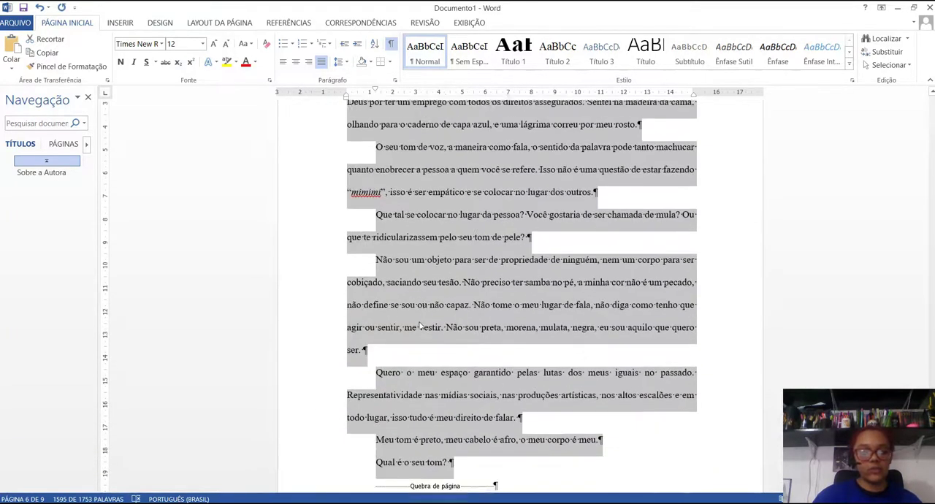
{"action": "left_click", "coordinate": [453, 276]}
{"action": "scroll", "coordinate": [438, 270], "scroll_direction": "down", "scroll_amount": 10}
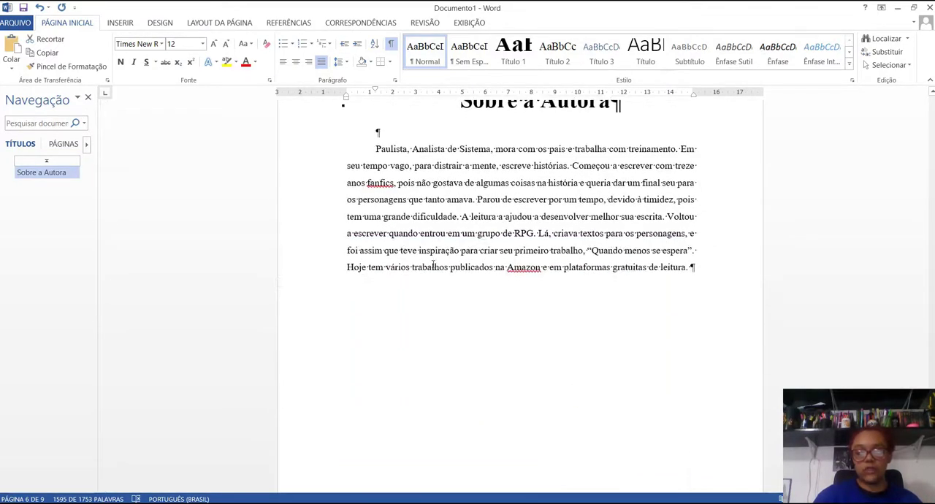
{"action": "left_click_drag", "start_coordinate": [716, 281], "coordinate": [356, 135]}
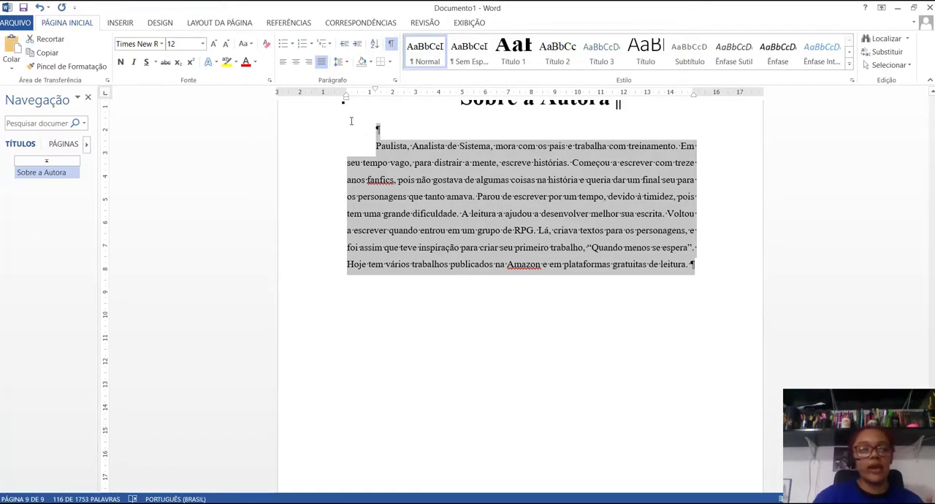
{"action": "left_click", "coordinate": [396, 82]}
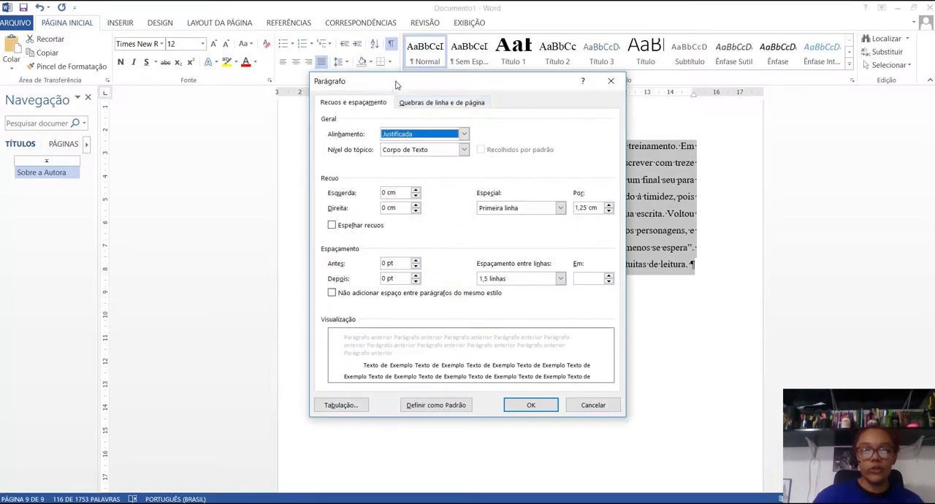
{"action": "left_click", "coordinate": [559, 279]}
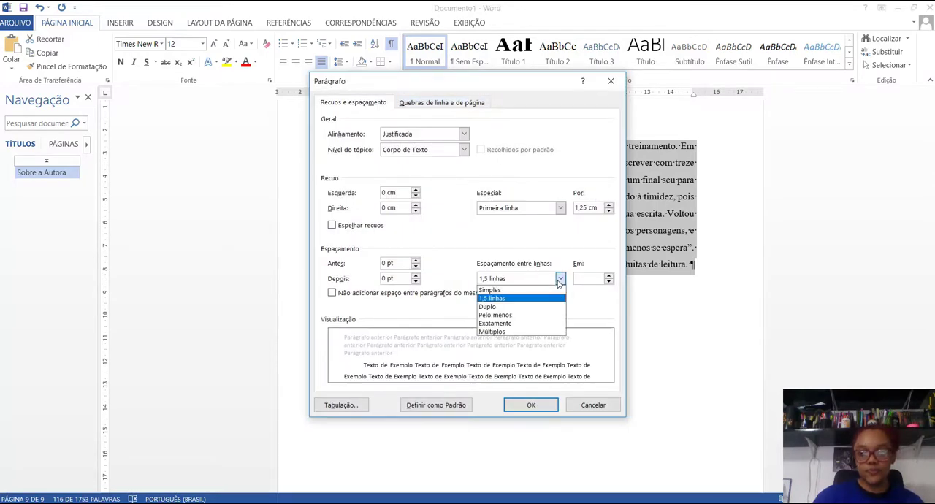
{"action": "left_click", "coordinate": [501, 307]}
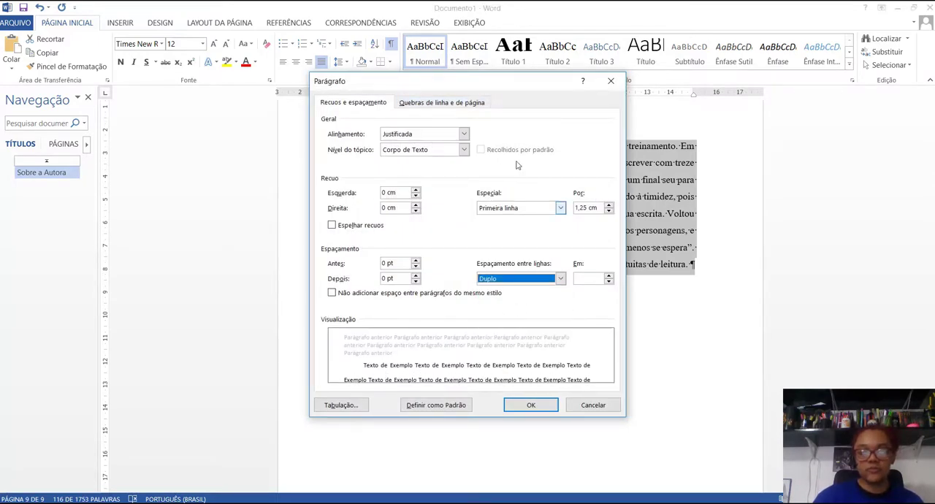
{"action": "left_click", "coordinate": [531, 406]}
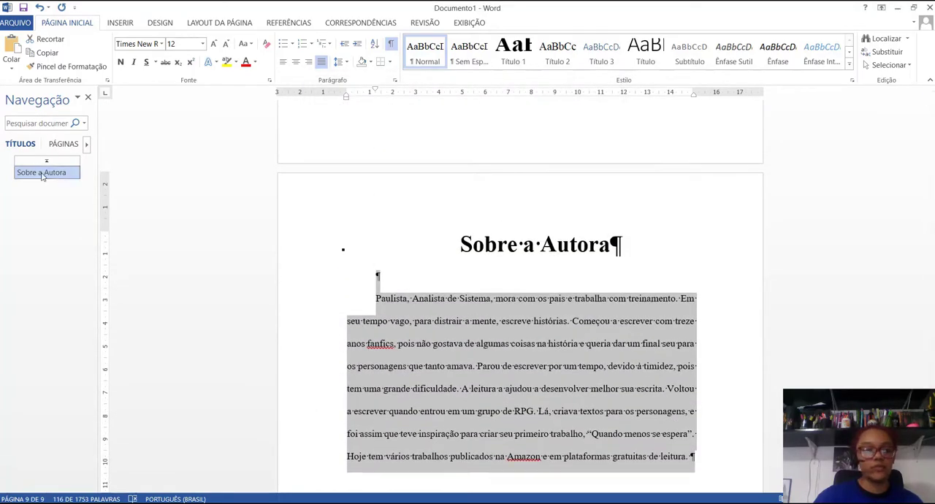
Step: Set the synopsis paragraph under the "SINOPSE" title to double line spacing
{"action": "left_click_drag", "start_coordinate": [932, 450], "coordinate": [932, 146]}
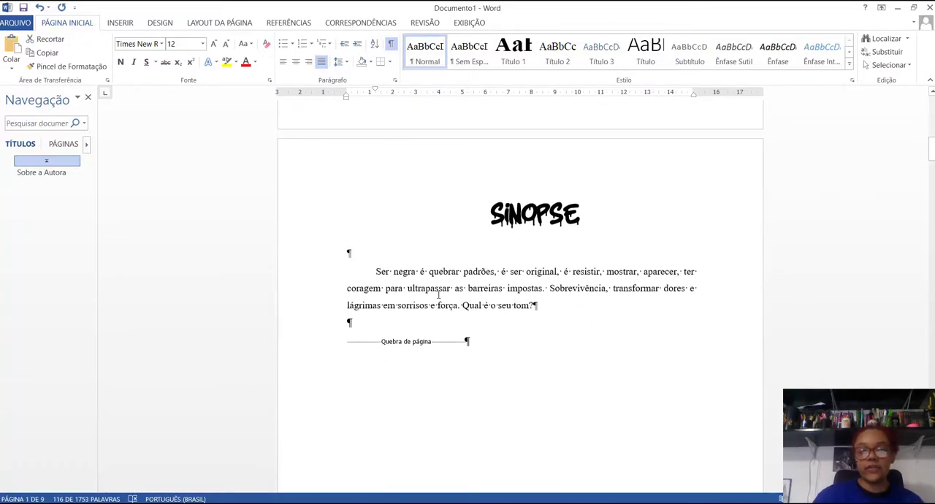
{"action": "triple_click", "coordinate": [359, 272]}
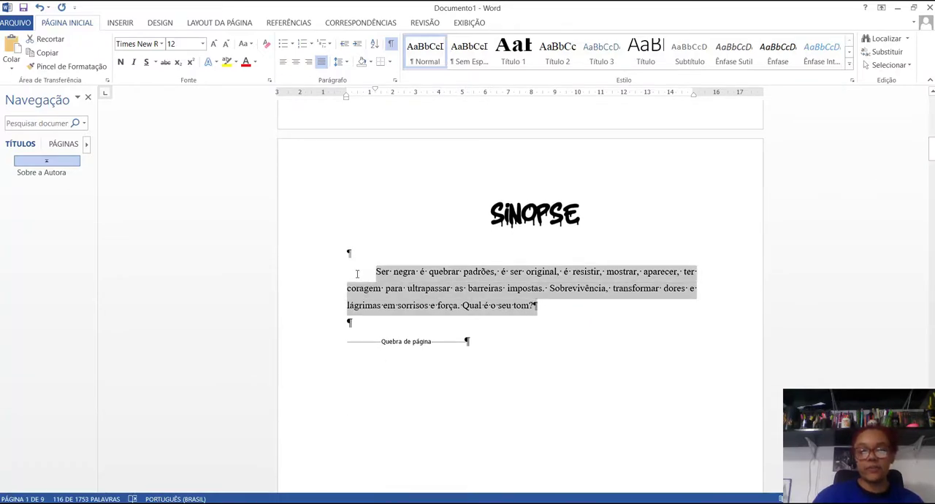
{"action": "left_click", "coordinate": [394, 81]}
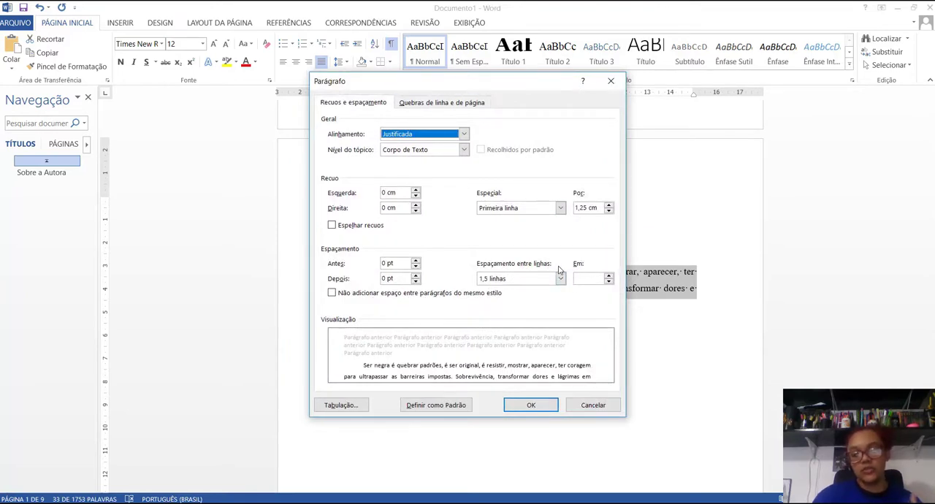
{"action": "left_click", "coordinate": [560, 279]}
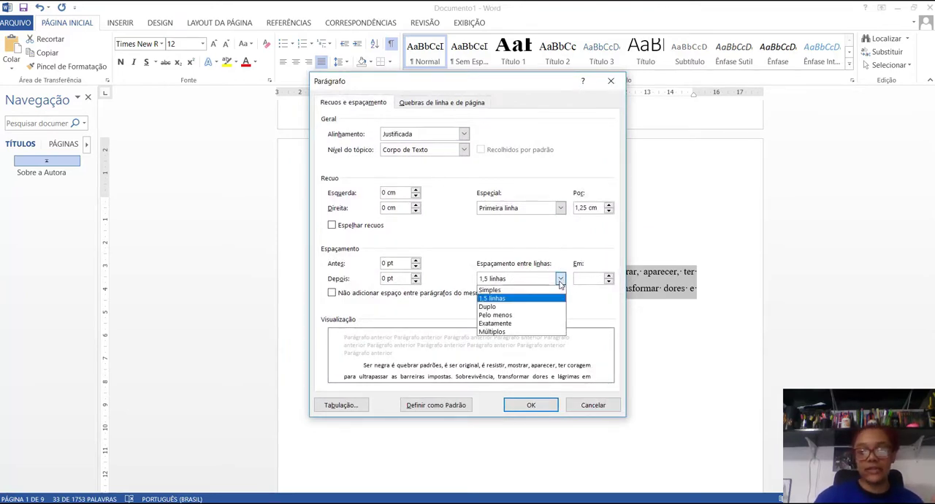
{"action": "left_click", "coordinate": [526, 307]}
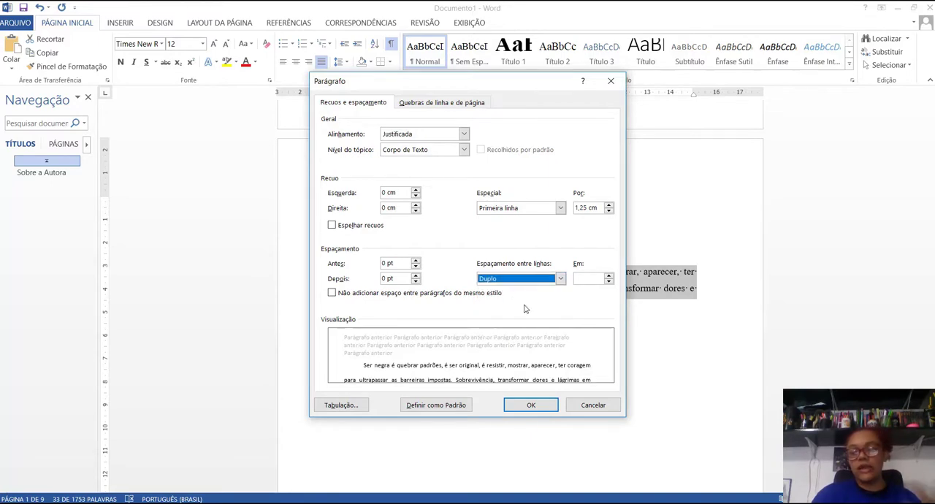
{"action": "left_click", "coordinate": [534, 406]}
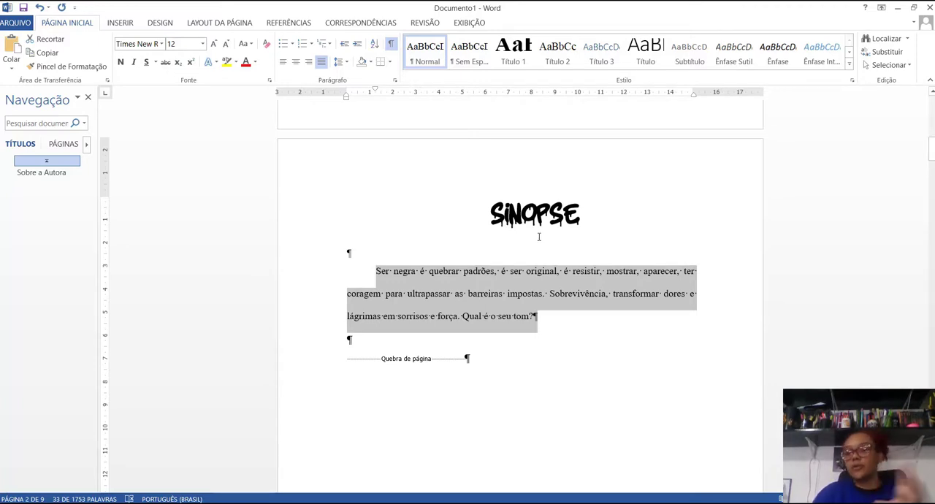
Step: Insert a page break before the "Qual é o meu tom?" link and add an empty paragraph above that break
{"action": "scroll", "coordinate": [539, 236], "scroll_direction": "up", "scroll_amount": 9}
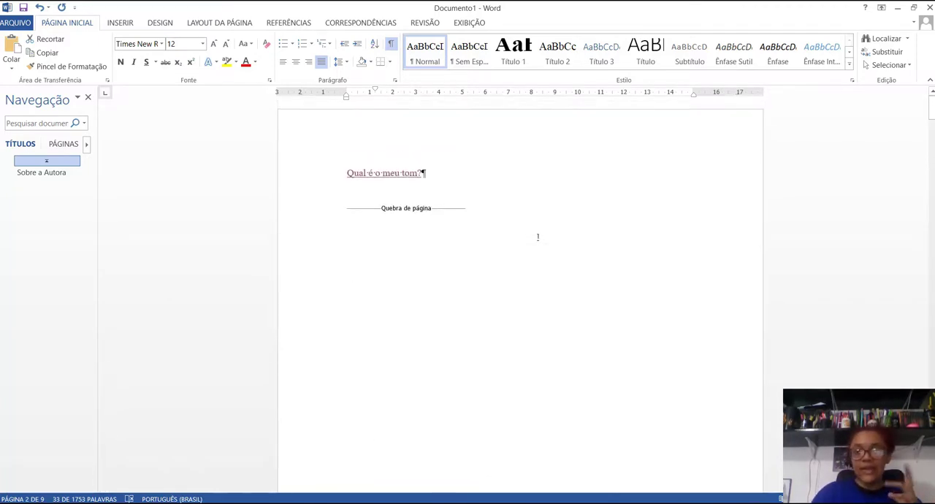
{"action": "left_click", "coordinate": [347, 173]}
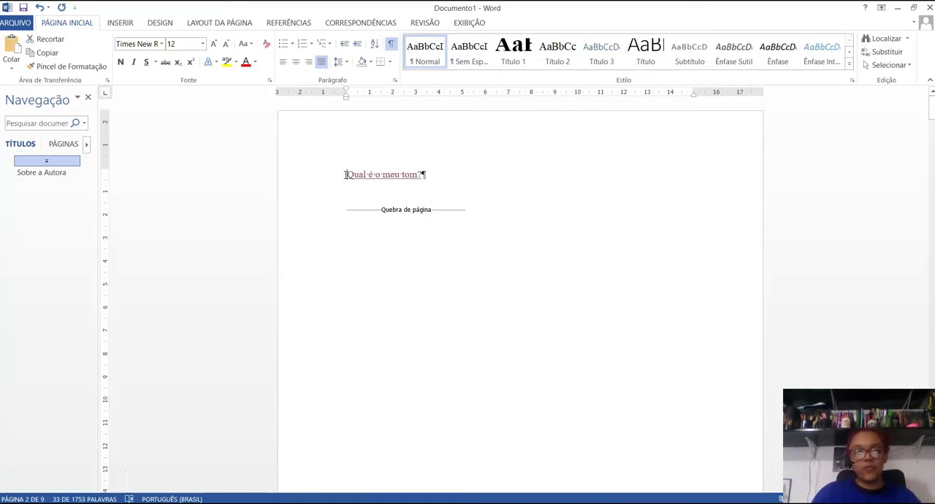
{"action": "key", "text": "ctrl+Return"}
{"action": "scroll", "coordinate": [428, 313], "scroll_direction": "up", "scroll_amount": 6}
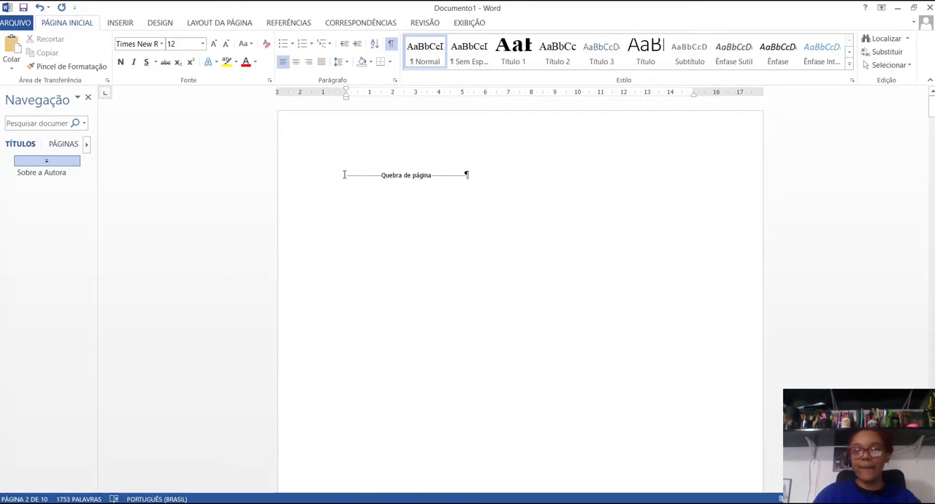
{"action": "left_click", "coordinate": [344, 173]}
{"action": "key", "text": "Return"}
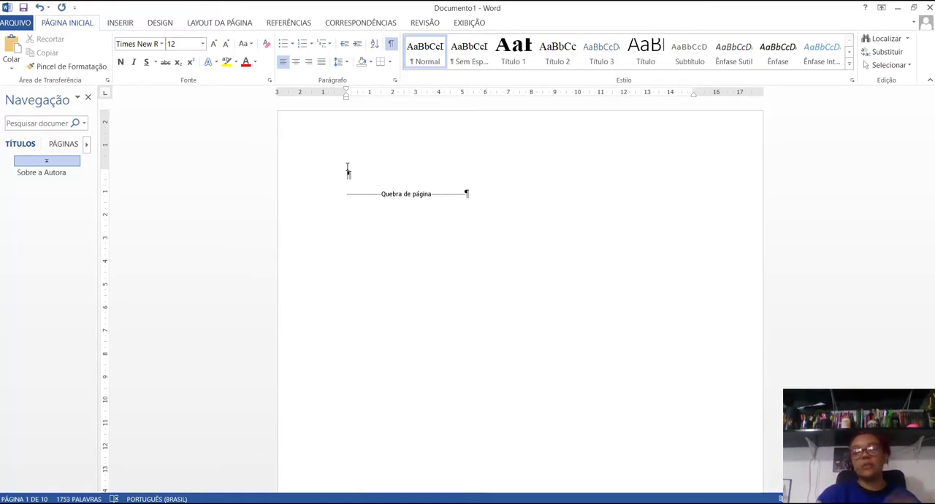
Step: Insert the cover picture "QUAL É O MEU TOM_ (1).png" from the Downloads folder on the new first page
{"action": "left_click", "coordinate": [119, 22]}
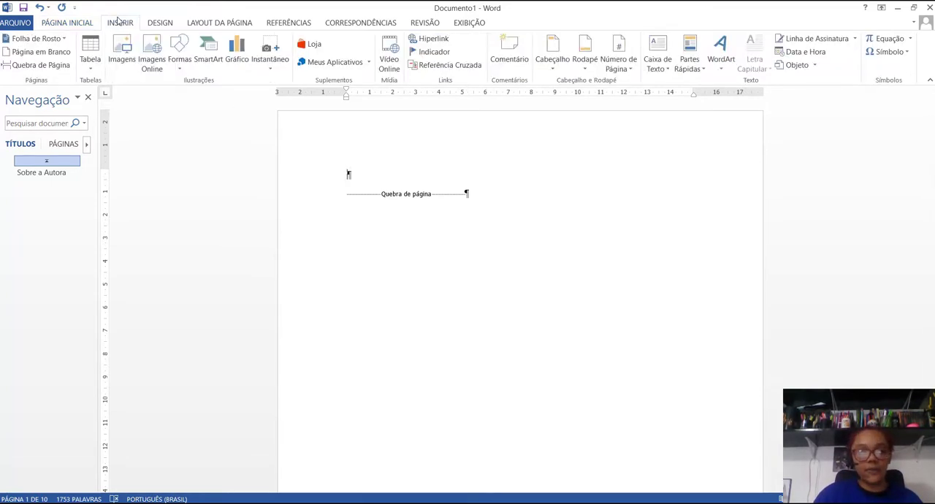
{"action": "left_click", "coordinate": [121, 49]}
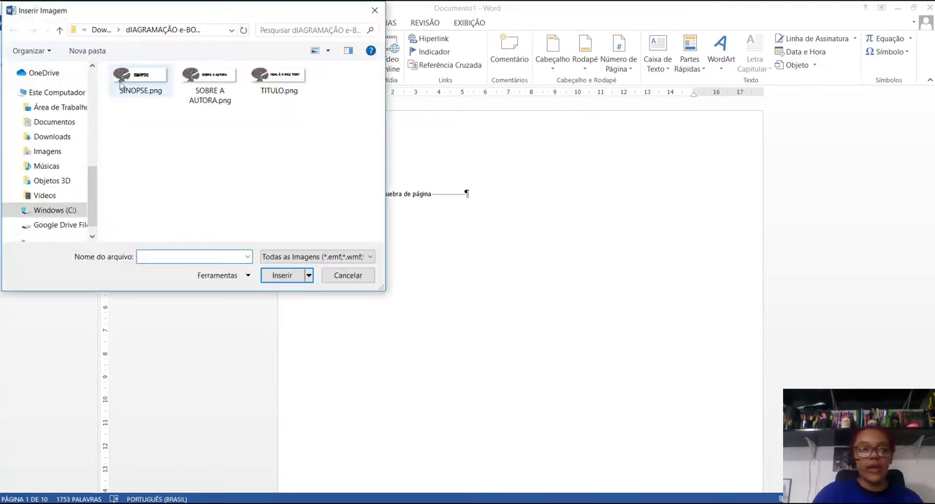
{"action": "left_click", "coordinate": [52, 138]}
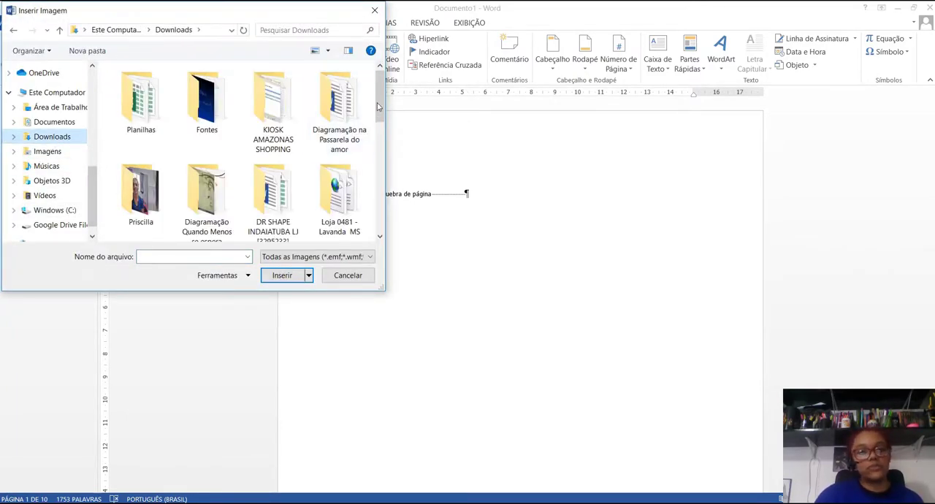
{"action": "left_click_drag", "start_coordinate": [379, 107], "coordinate": [379, 212]}
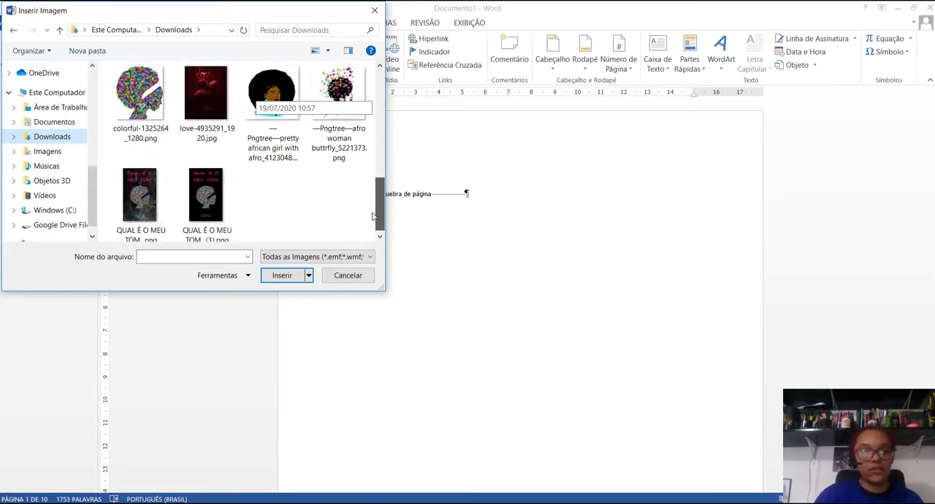
{"action": "left_click", "coordinate": [206, 216]}
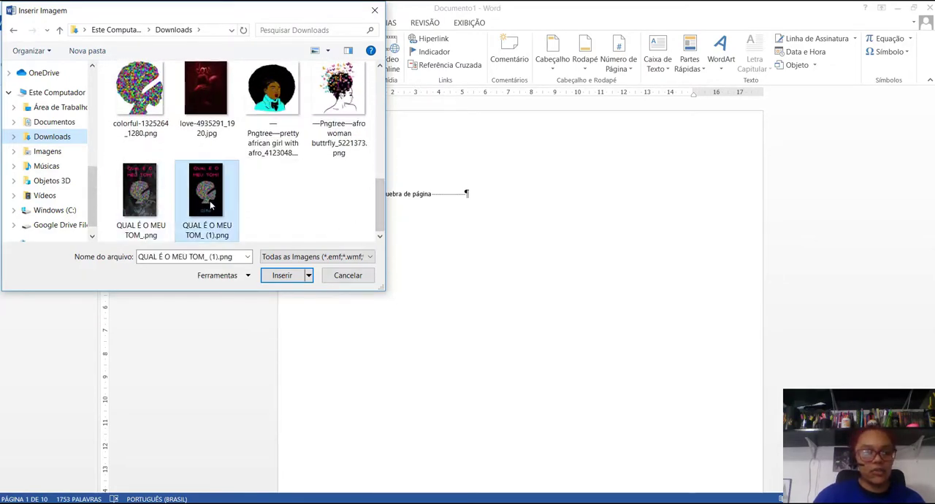
{"action": "left_click", "coordinate": [282, 276]}
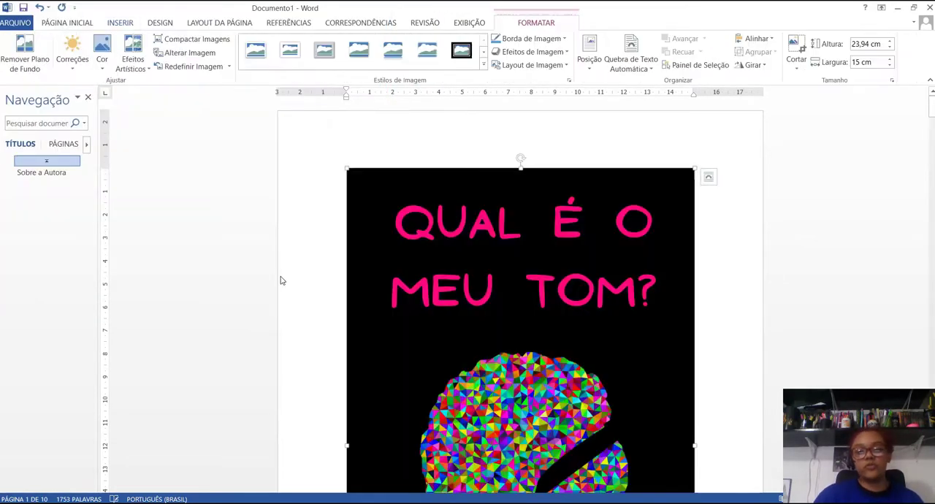
Step: Scale the cover picture to 100% of its original size with the aspect ratio locked
{"action": "scroll", "coordinate": [534, 276], "scroll_direction": "down", "scroll_amount": 1}
{"action": "scroll", "coordinate": [534, 276], "scroll_direction": "down", "scroll_amount": 4}
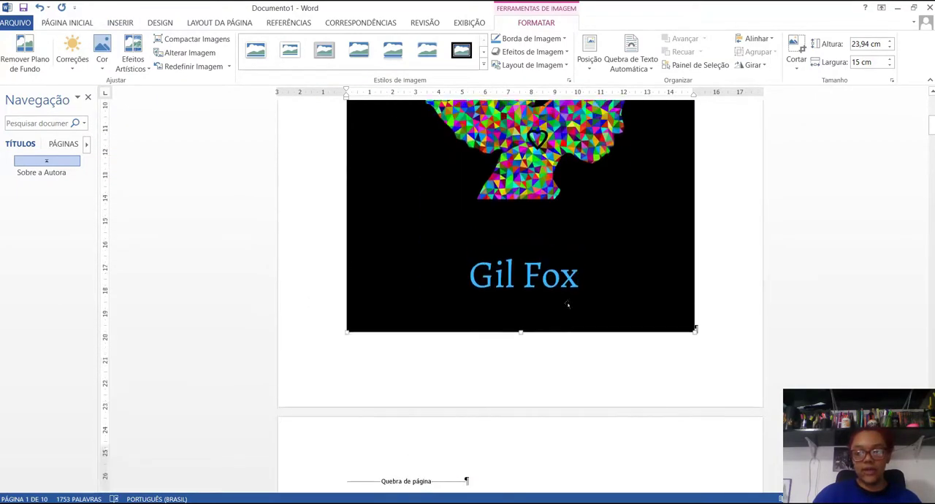
{"action": "scroll", "coordinate": [499, 217], "scroll_direction": "up", "scroll_amount": 5}
{"action": "right_click", "coordinate": [499, 217]}
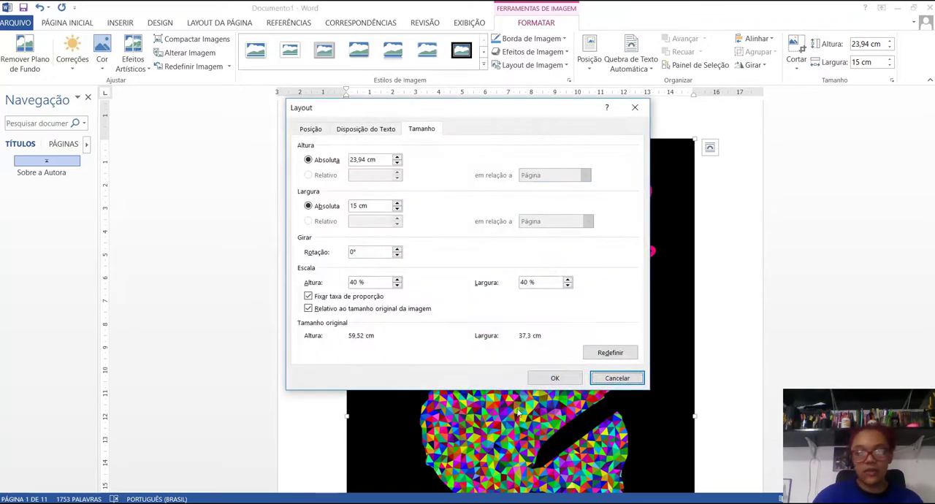
{"action": "left_click_drag", "start_coordinate": [379, 284], "coordinate": [300, 280]}
{"action": "type", "text": "10"}
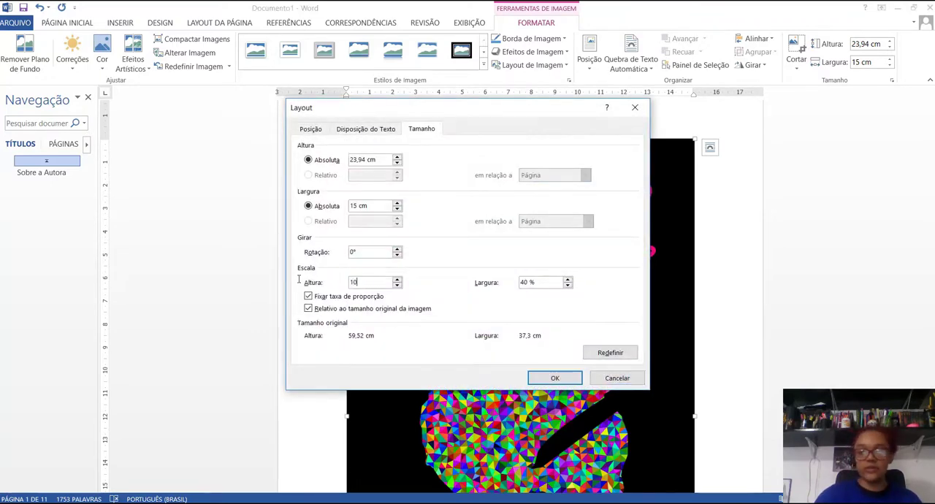
{"action": "type", "text": "0"}
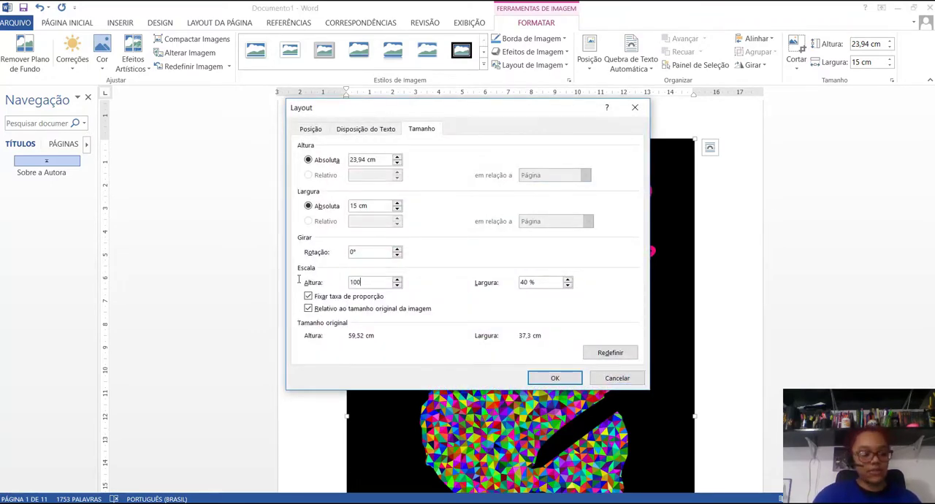
{"action": "key", "text": "Tab"}
{"action": "left_click", "coordinate": [555, 378]}
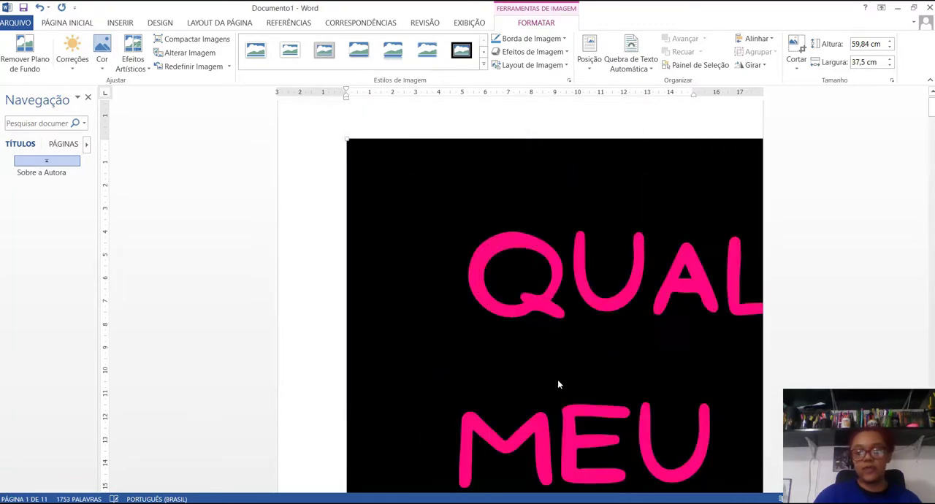
Step: Insert a footnote right after "minha amiga" in the story's first dialogue line, with the text "Nossa nota de rodapé"
{"action": "scroll", "coordinate": [544, 339], "scroll_direction": "down", "scroll_amount": 10}
{"action": "scroll", "coordinate": [537, 342], "scroll_direction": "down", "scroll_amount": 12}
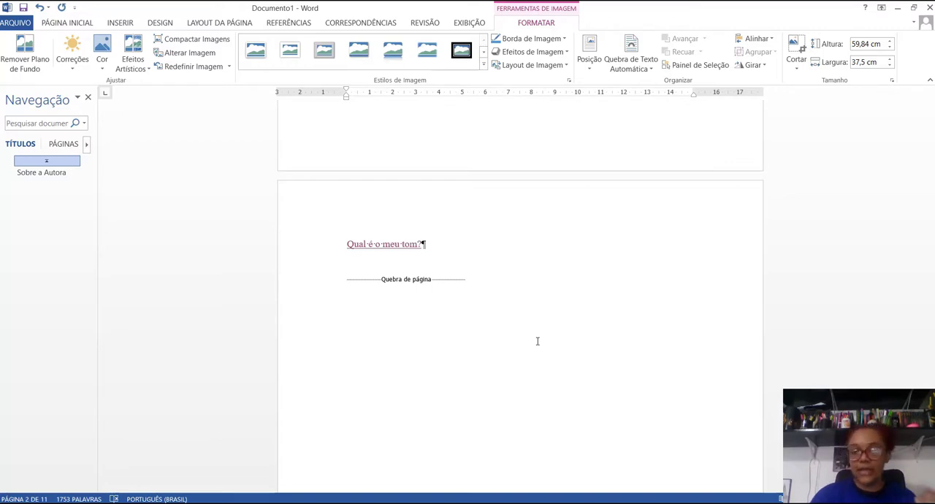
{"action": "scroll", "coordinate": [538, 341], "scroll_direction": "down", "scroll_amount": 20}
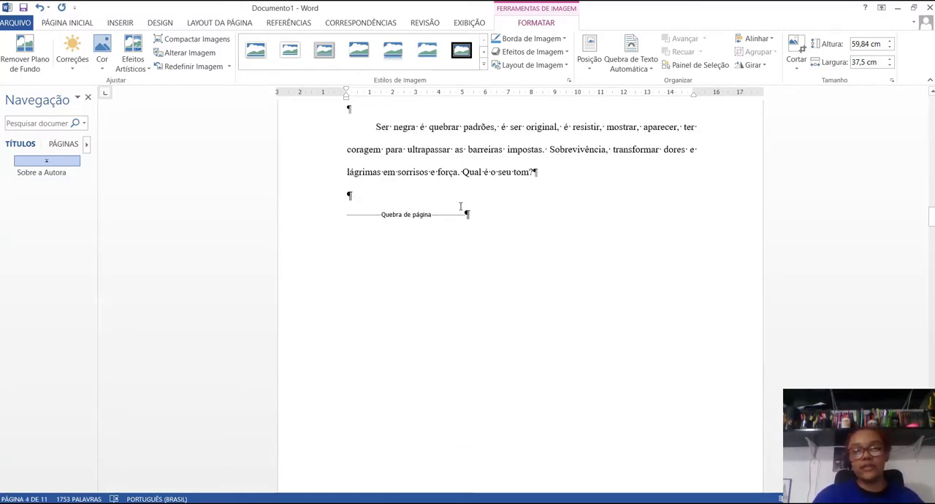
{"action": "scroll", "coordinate": [447, 218], "scroll_direction": "down", "scroll_amount": 15}
{"action": "scroll", "coordinate": [447, 219], "scroll_direction": "down", "scroll_amount": 10}
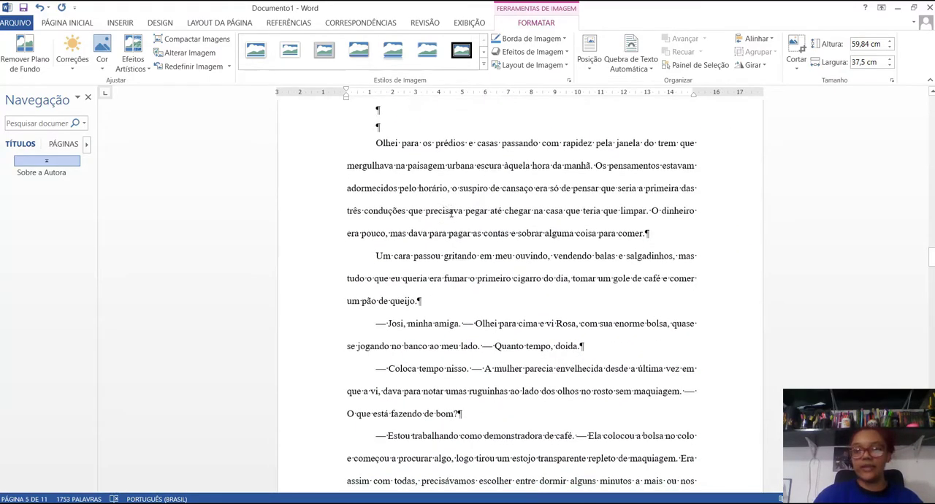
{"action": "left_click", "coordinate": [459, 324]}
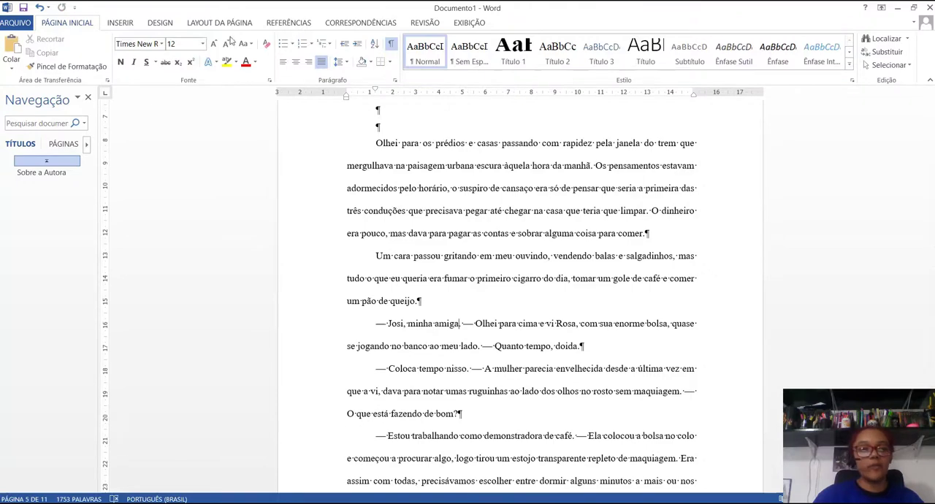
{"action": "left_click", "coordinate": [120, 22]}
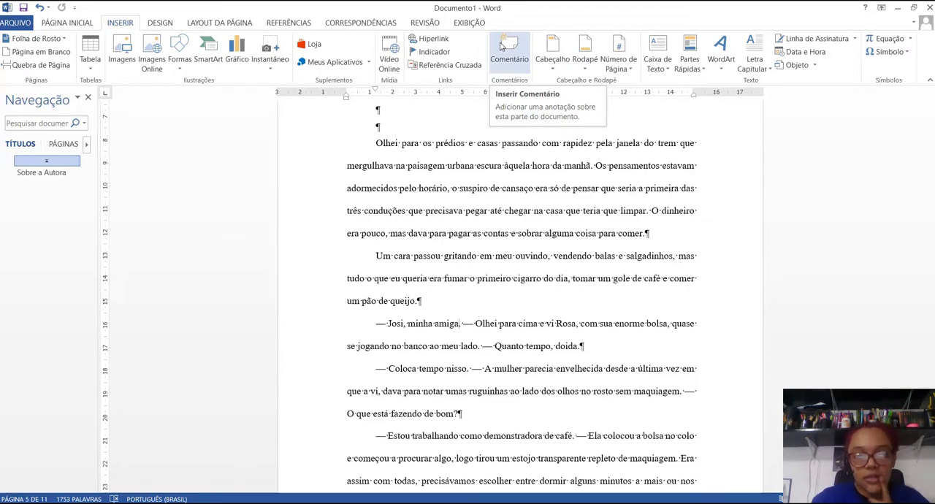
{"action": "left_click", "coordinate": [287, 24]}
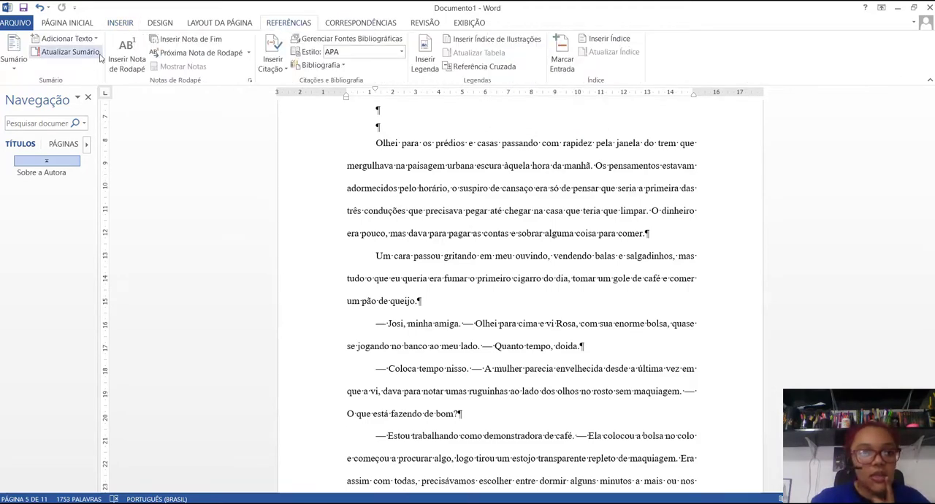
{"action": "left_click", "coordinate": [126, 58]}
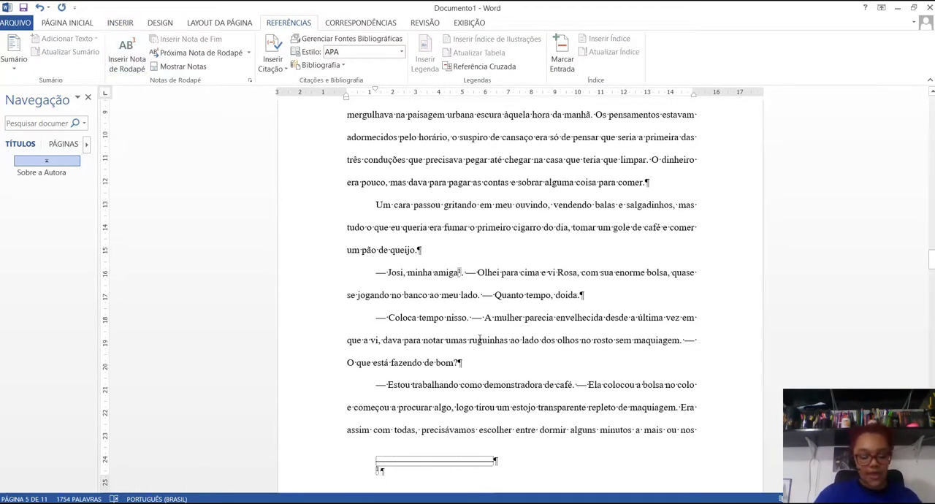
{"action": "type", "text": "Nossa"}
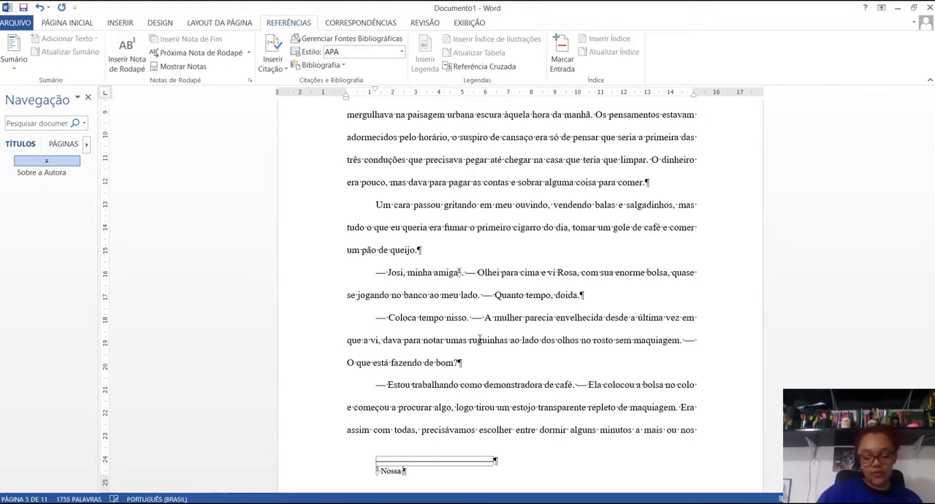
{"action": "type", "text": " nota de ro"}
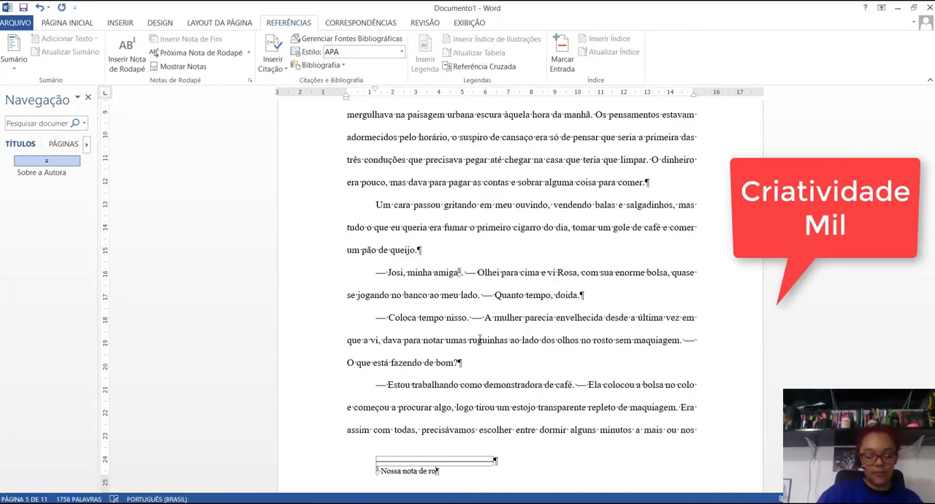
{"action": "type", "text": "dapé"}
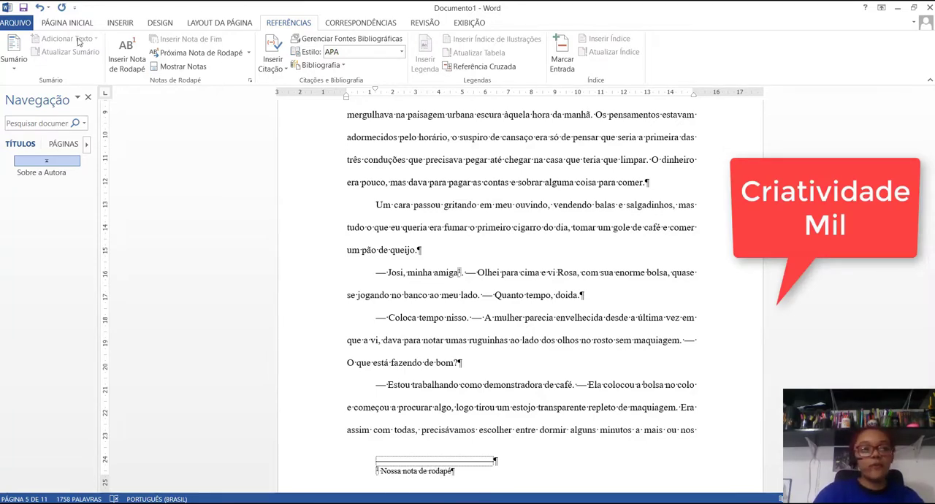
Step: Save the document in the Downloads folder as the Word document "Qual é o meu tom.docx"
{"action": "left_click", "coordinate": [16, 23]}
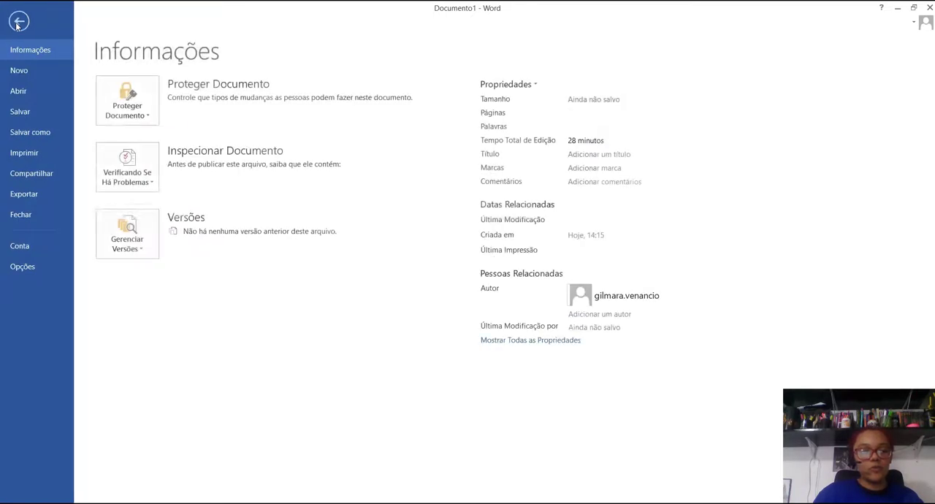
{"action": "left_click", "coordinate": [38, 134]}
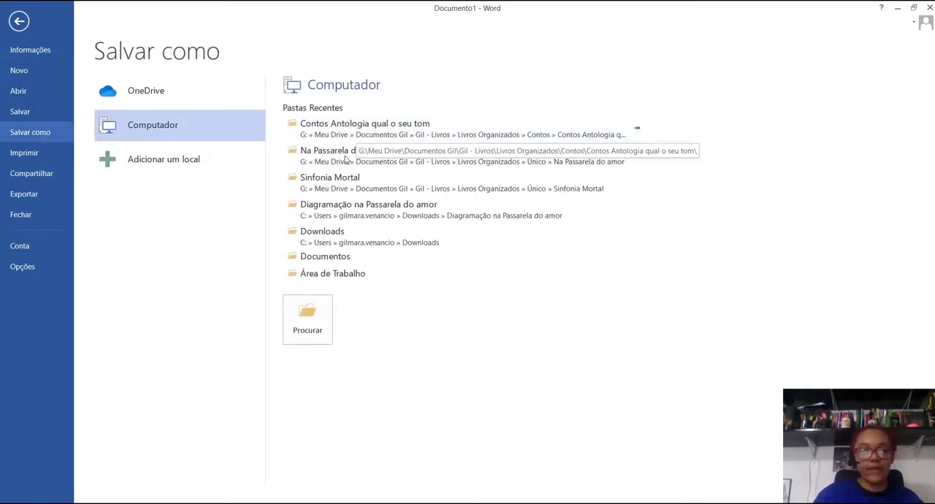
{"action": "left_click", "coordinate": [341, 233]}
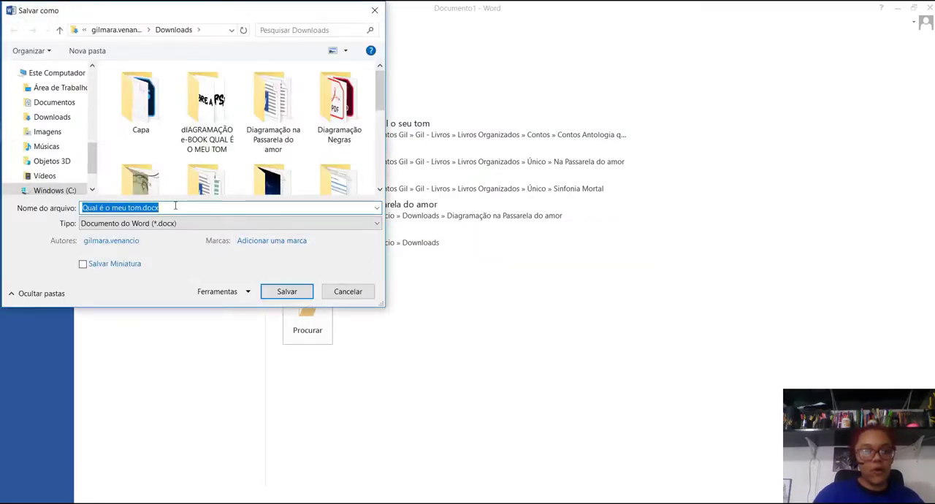
{"action": "left_click", "coordinate": [293, 292]}
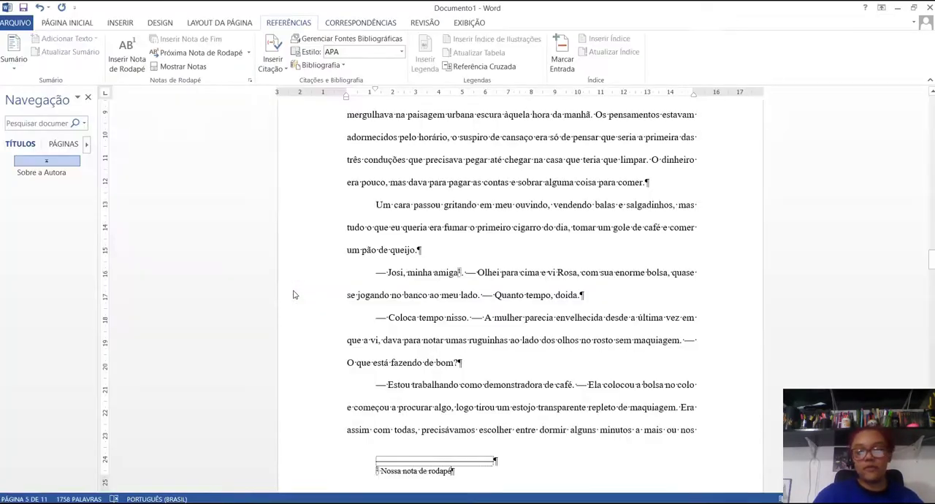